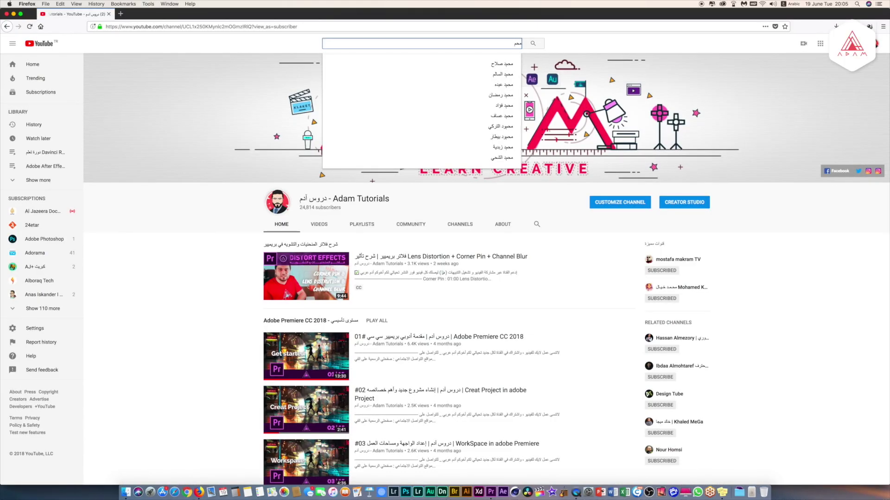
Search YouTube for the designer's name.
text(د خيال)
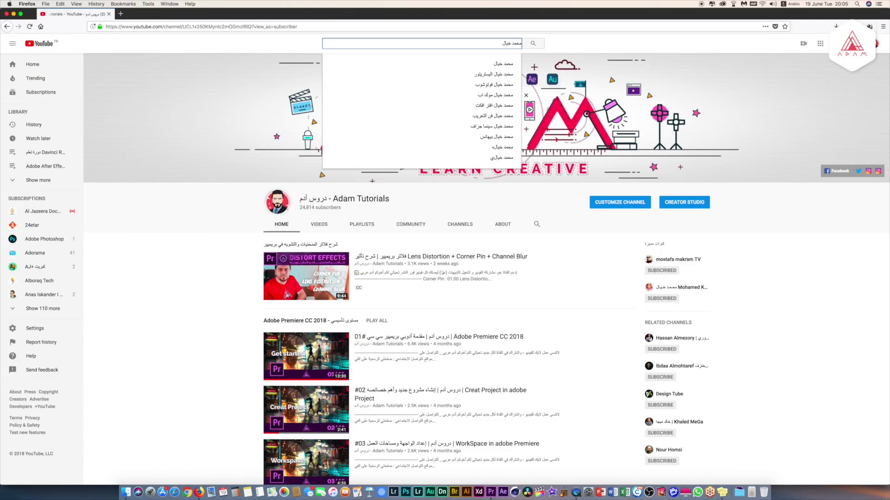
key(Return)
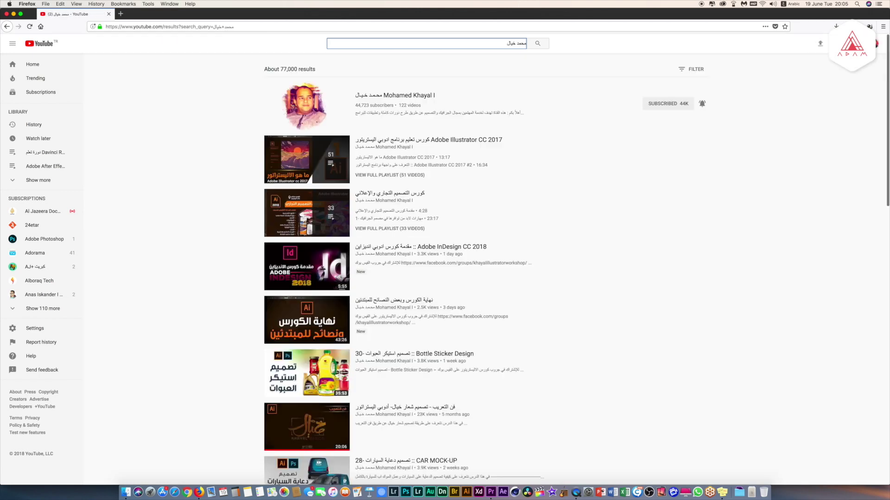
Go to the designer's channel page from the results and view its playlists.
click(379, 101)
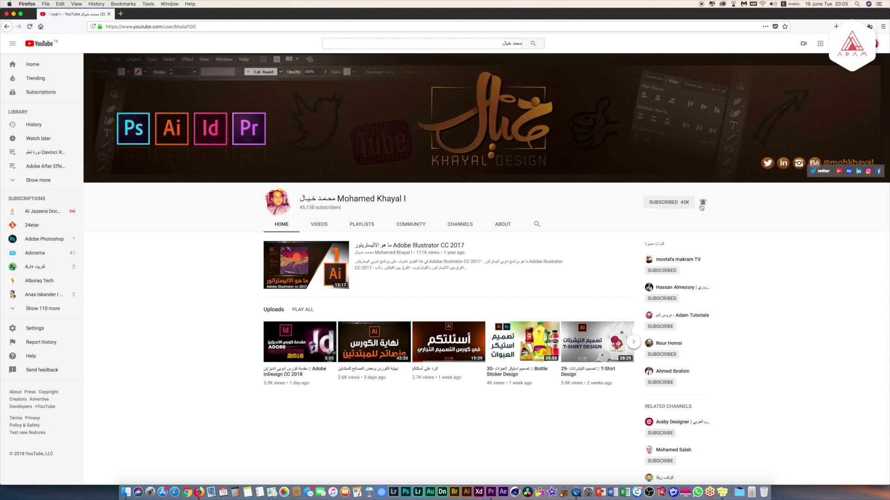
click(361, 224)
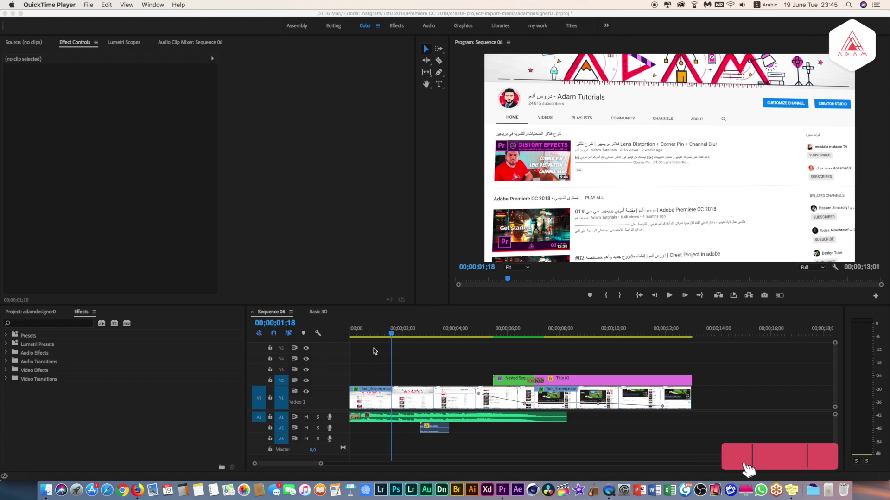
Drop Rec_Screen.mov onto V1 at the start of the Basic 3D sequence and dismiss the clip mismatch warning.
click(318, 312)
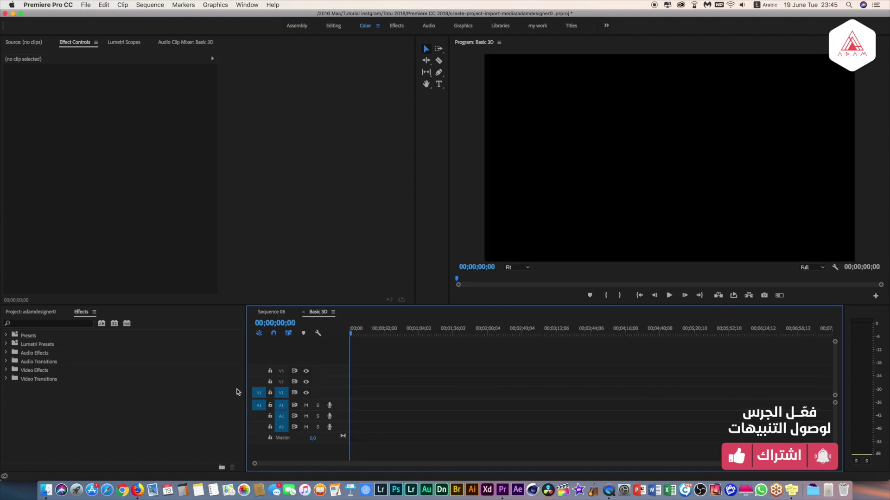
click(29, 313)
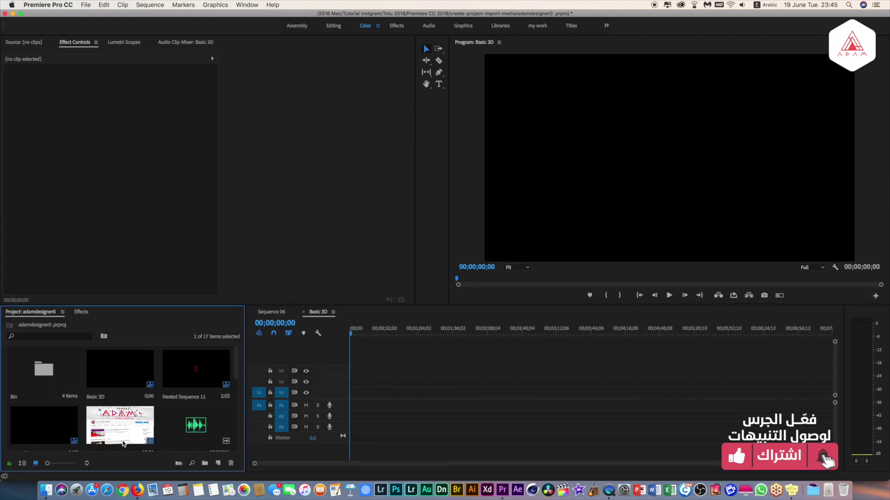
scroll(124, 438, down, 3)
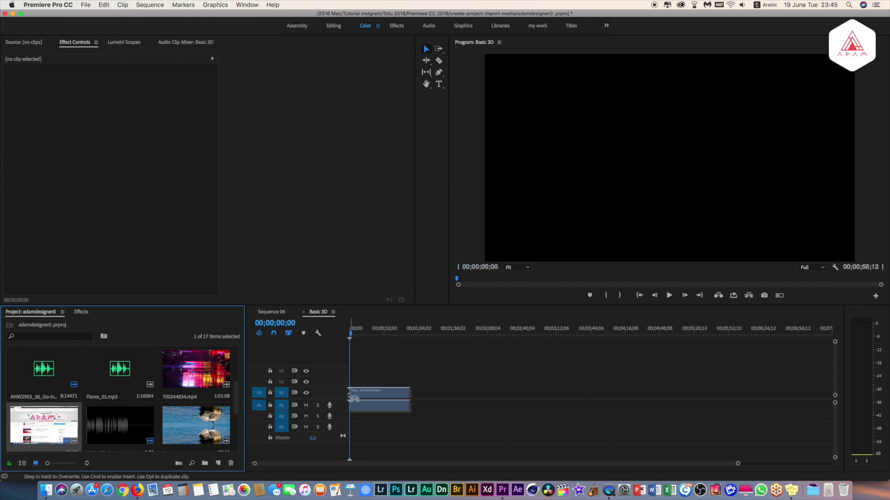
drag(40, 431, 352, 398)
click(504, 267)
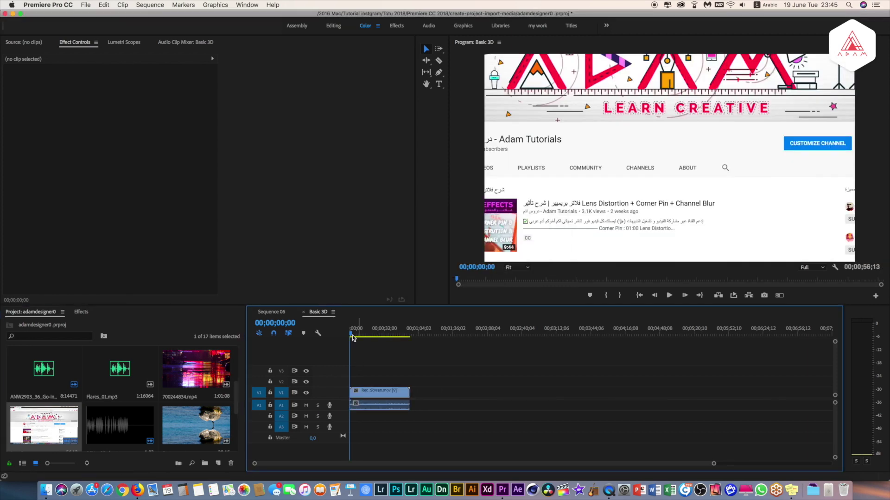
Shrink the Rec_Screen clip to Scale 52 so the whole browser page fits the frame.
click(371, 393)
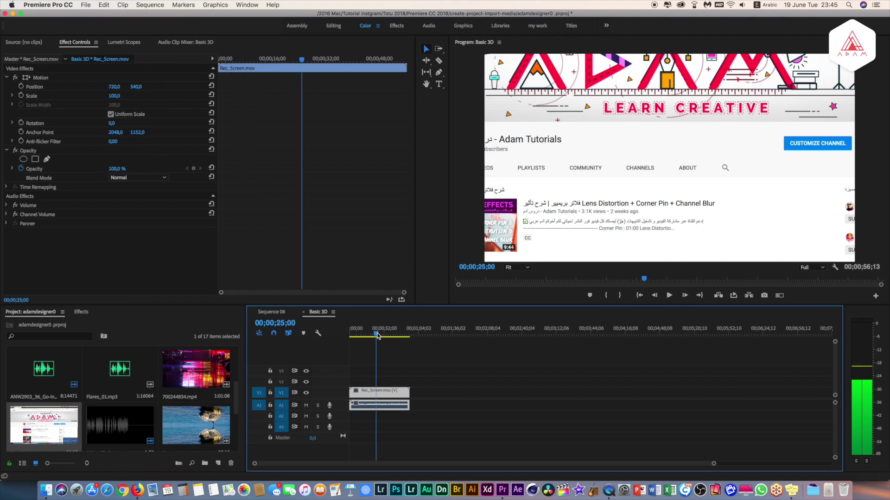
drag(376, 330, 364, 330)
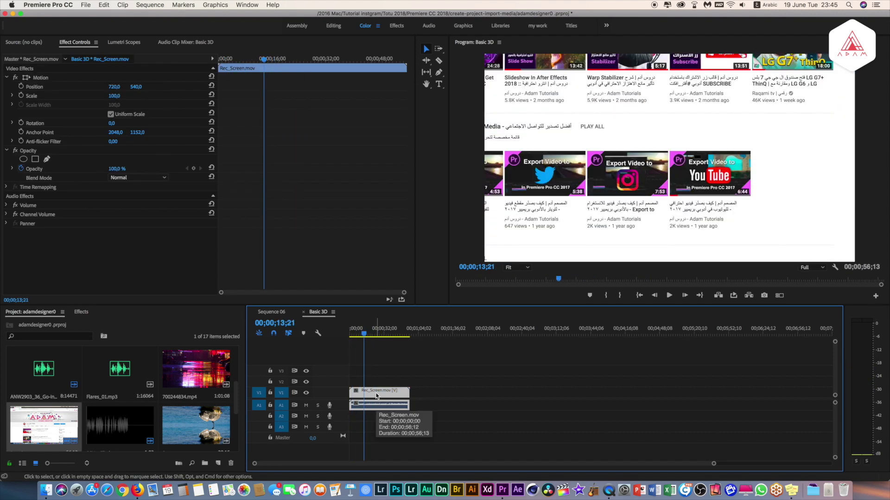
right_click(377, 396)
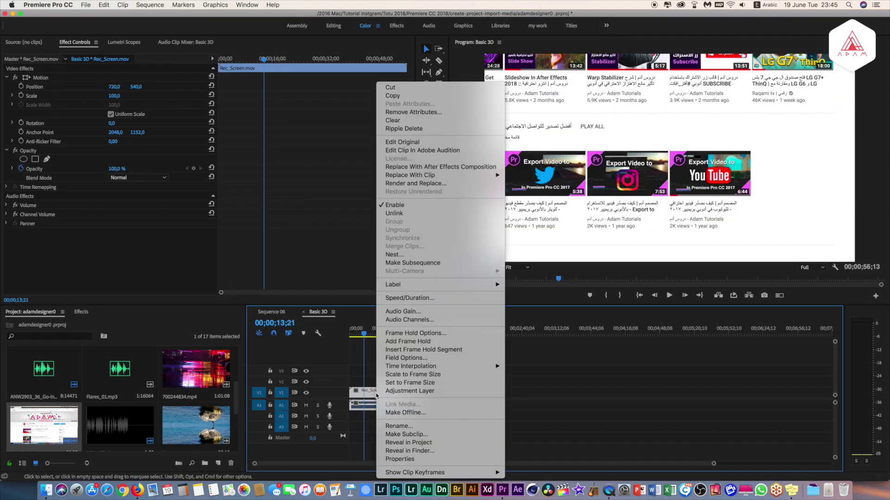
click(400, 375)
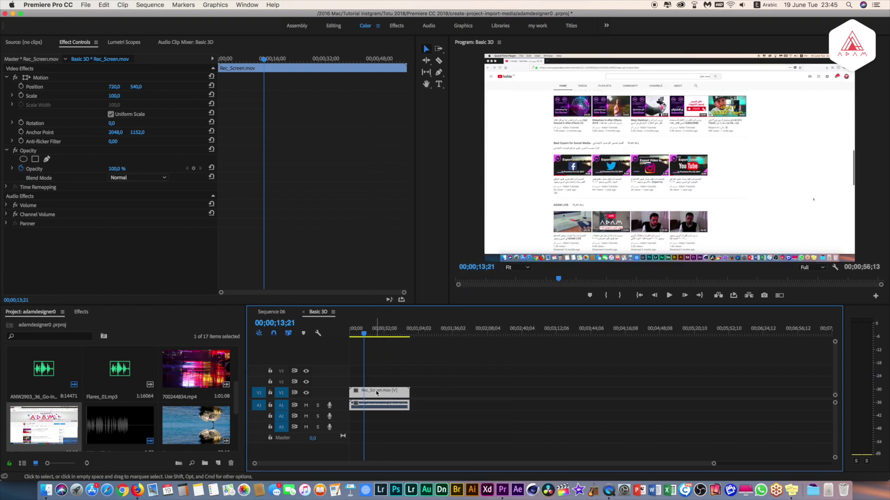
right_click(377, 393)
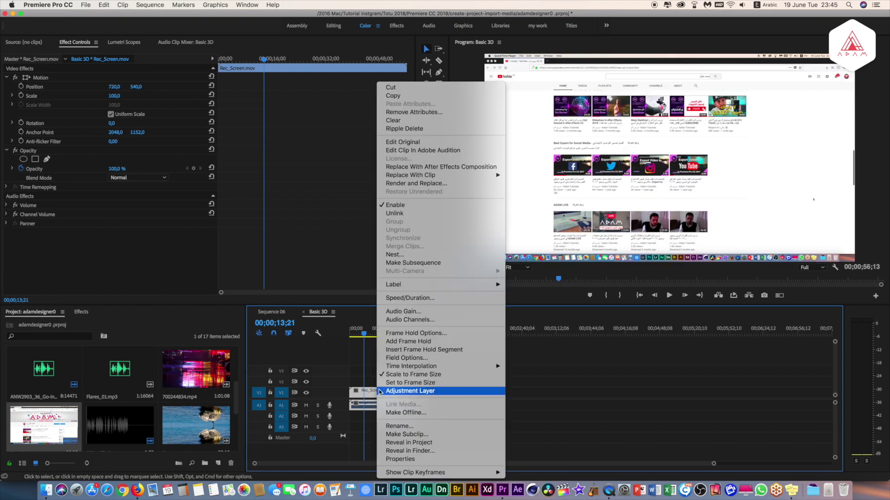
click(404, 375)
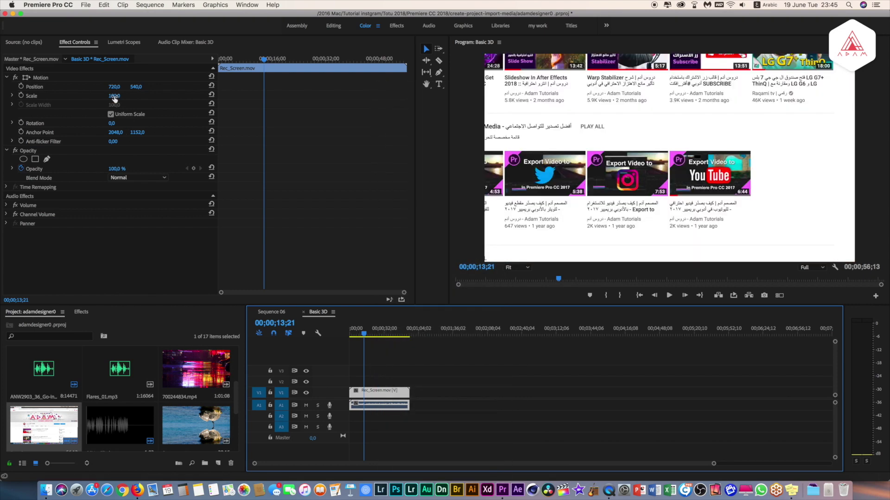
mouse_move(115, 98)
mouse_down()
mouse_move(92, 97)
mouse_move(341, 308)
mouse_up()
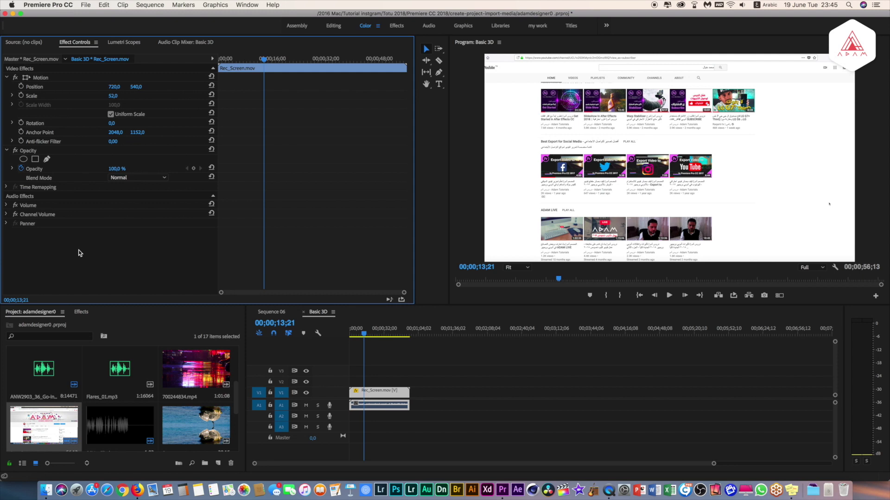
Apply the Perspective > Basic 3D video effect to the Rec_Screen clip on V1.
click(81, 313)
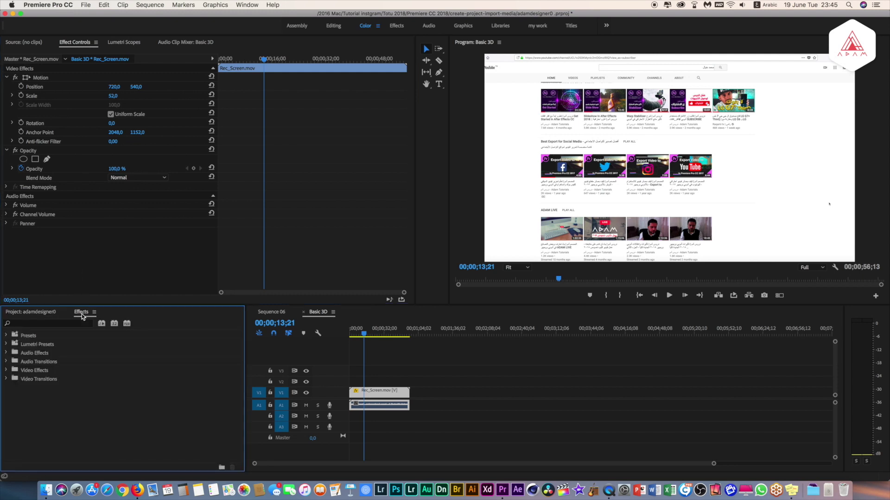
click(7, 372)
scroll(56, 412, down, 5)
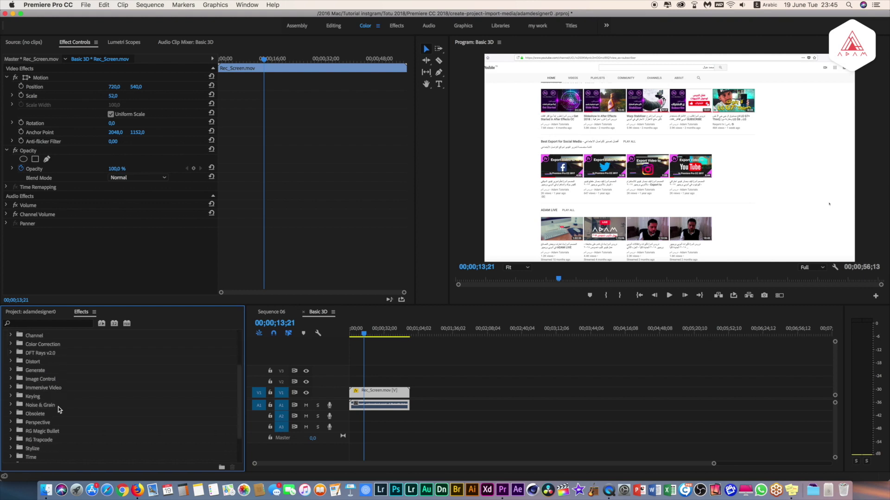
scroll(59, 410, down, 2)
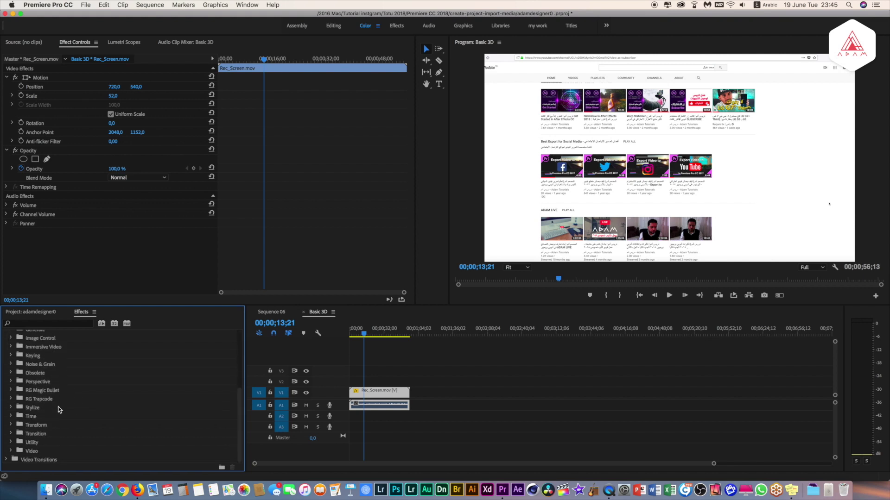
click(11, 382)
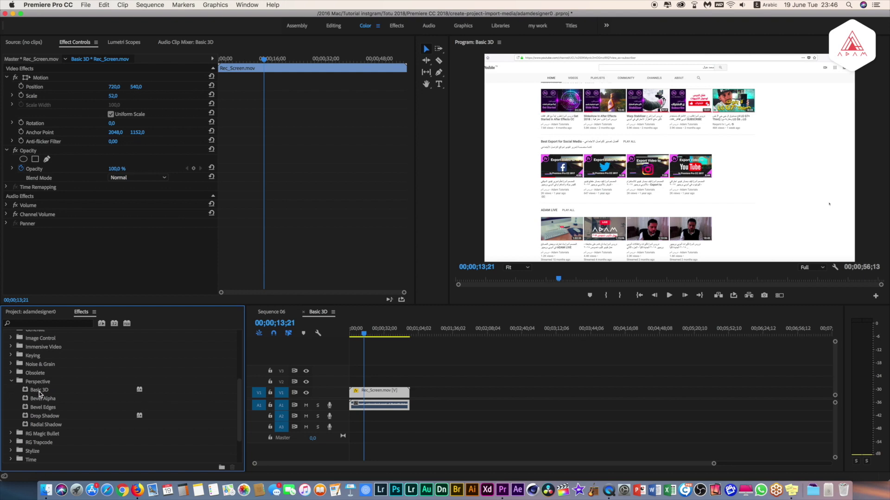
drag(39, 393, 94, 387)
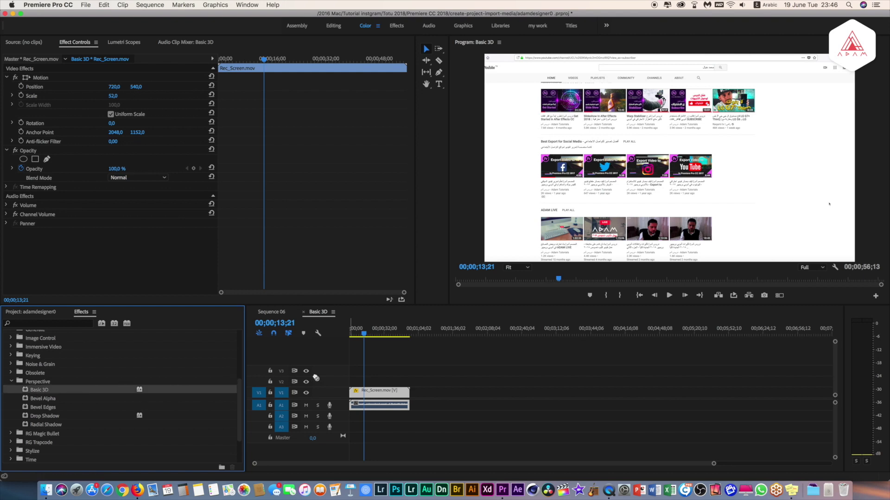
drag(316, 377, 376, 393)
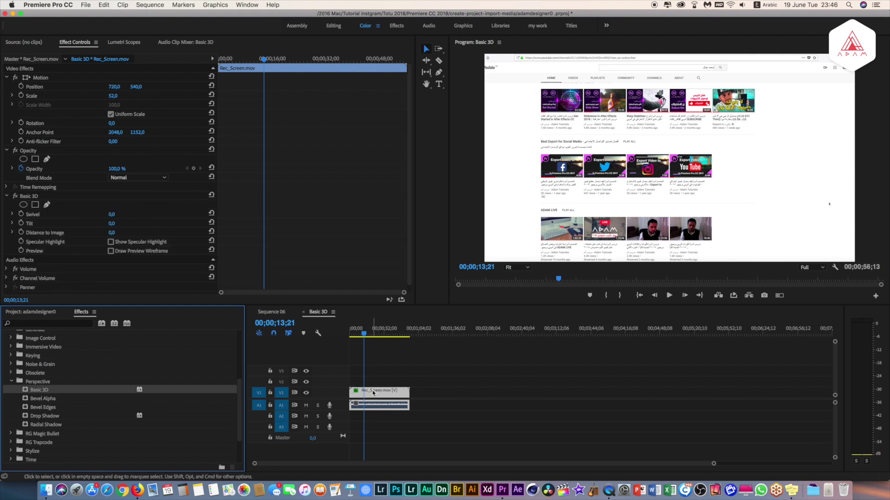
Fit the clip in the timeline view and play back the start of the sequence.
key(equal)
key(equal)
key(equal)
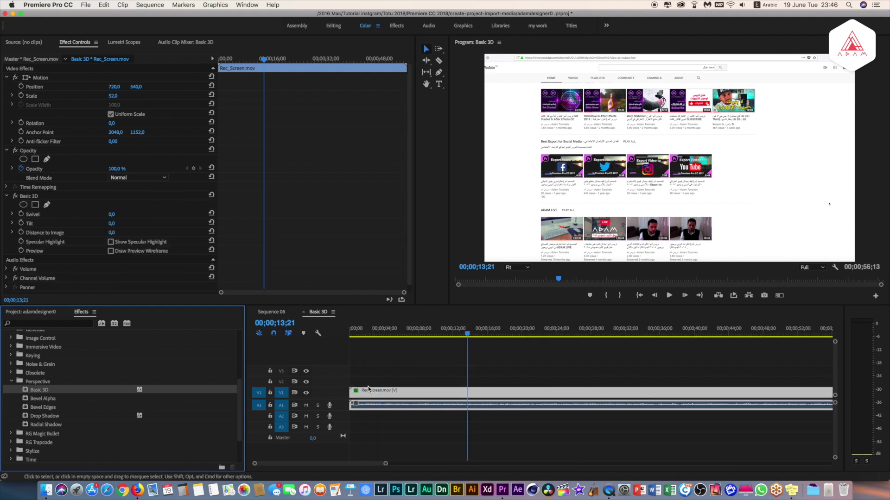
key(minus)
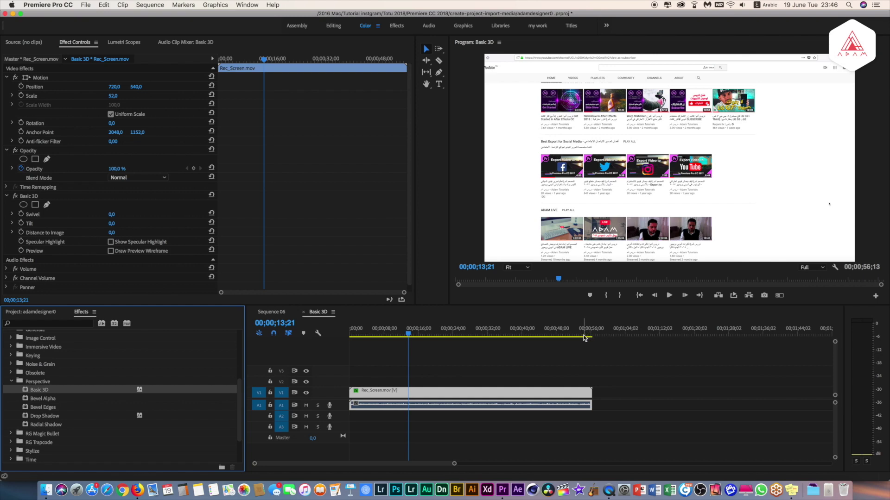
key(grave)
key(grave)
key(backslash)
click(357, 334)
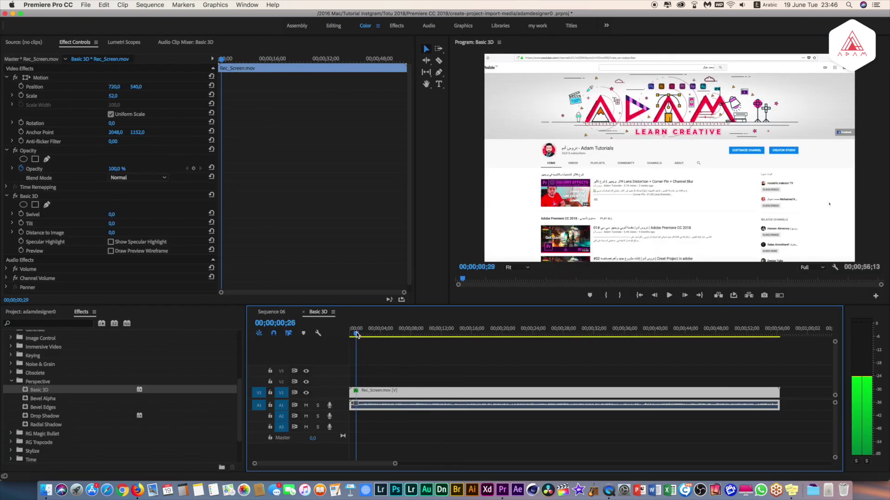
drag(357, 334, 344, 336)
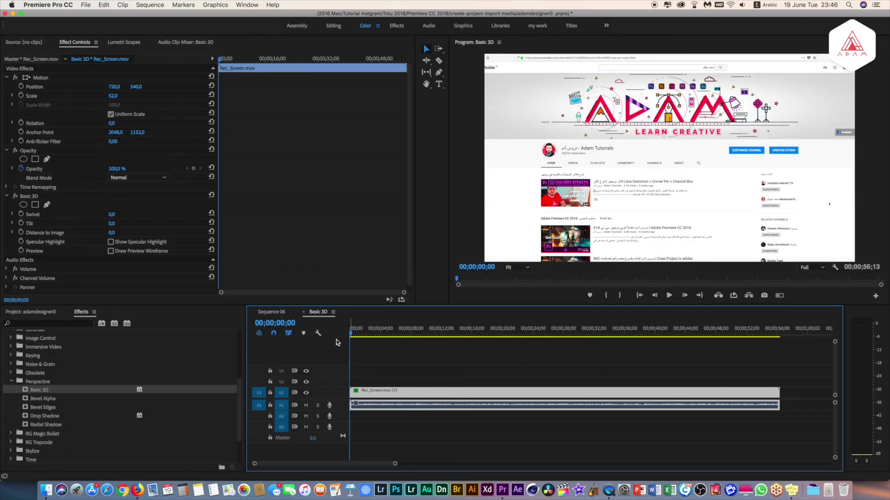
key(space)
key(space)
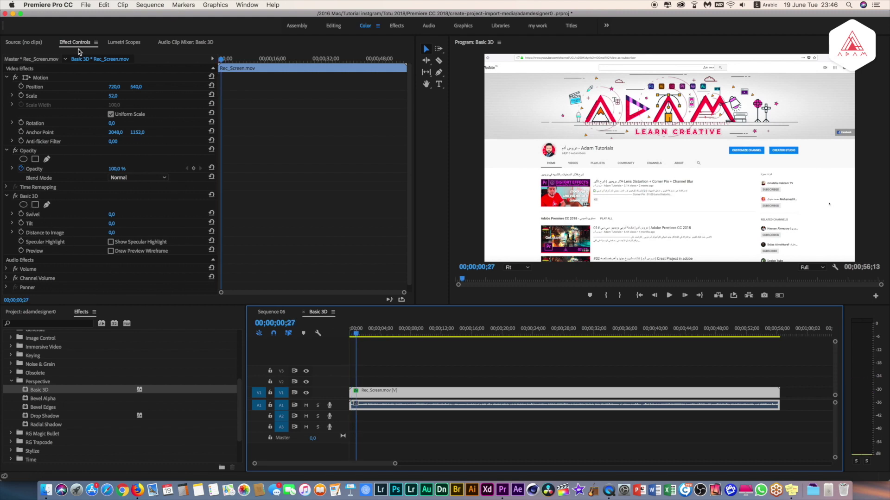
Show Effect Controls for the Rec_Screen clip, with its Basic 3D settings all at 0.
click(7, 77)
click(22, 43)
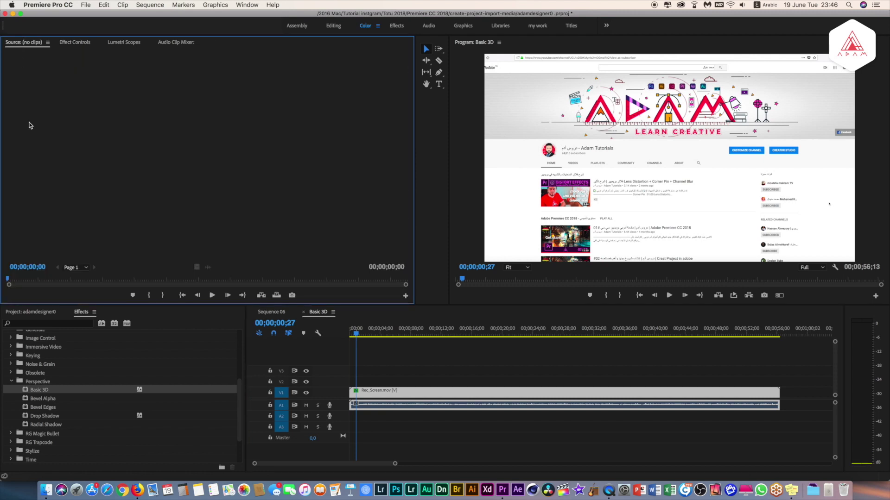
click(71, 43)
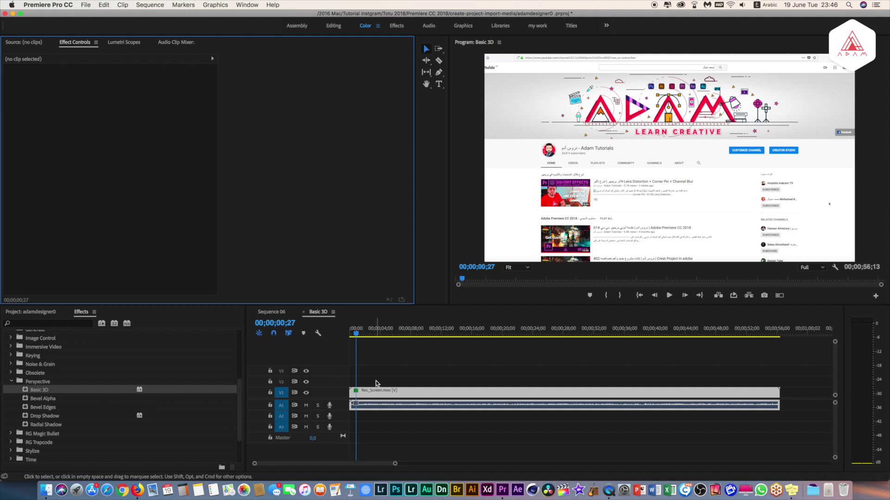
click(388, 390)
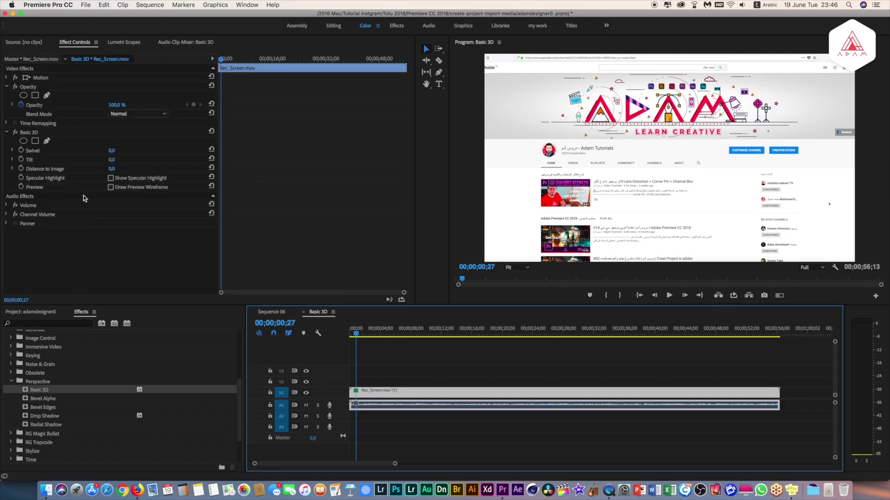
click(243, 5)
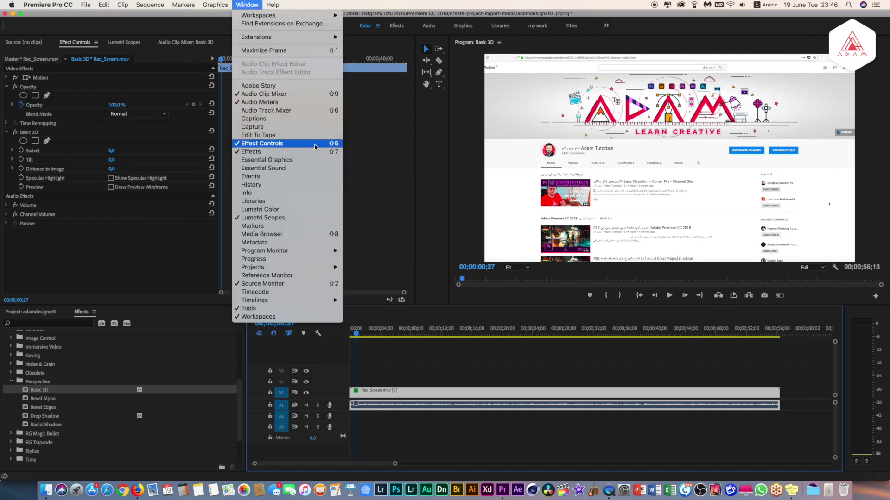
click(336, 144)
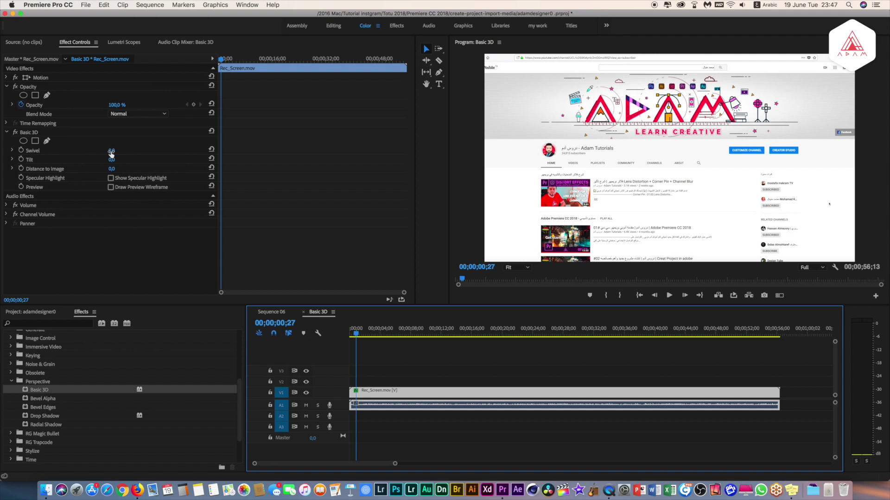
Try Basic 3D Swivel values with the arrow keys, from -21° to -32° and back to -6°.
click(111, 153)
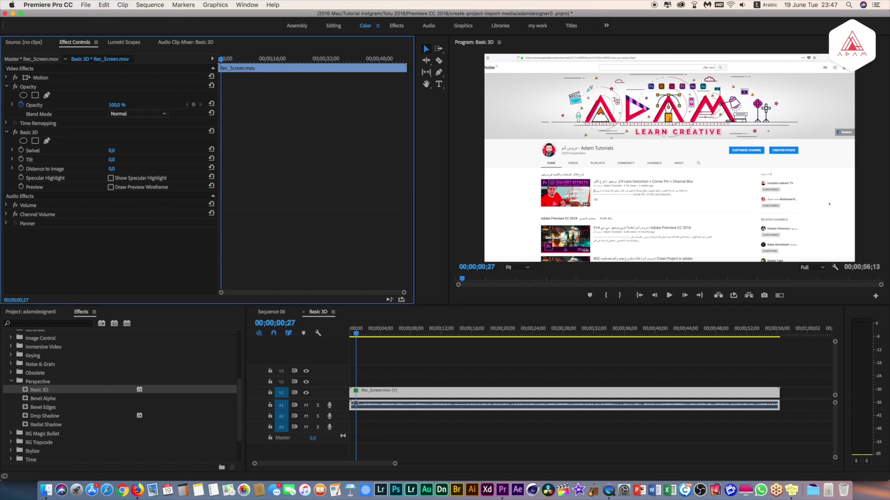
key(shift+Down)
key(shift+Down)
key(Down)
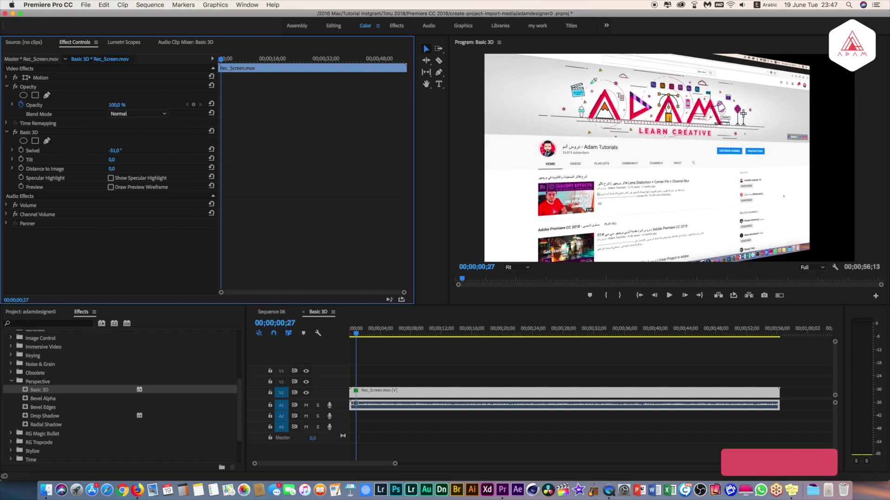
key(shift+Down)
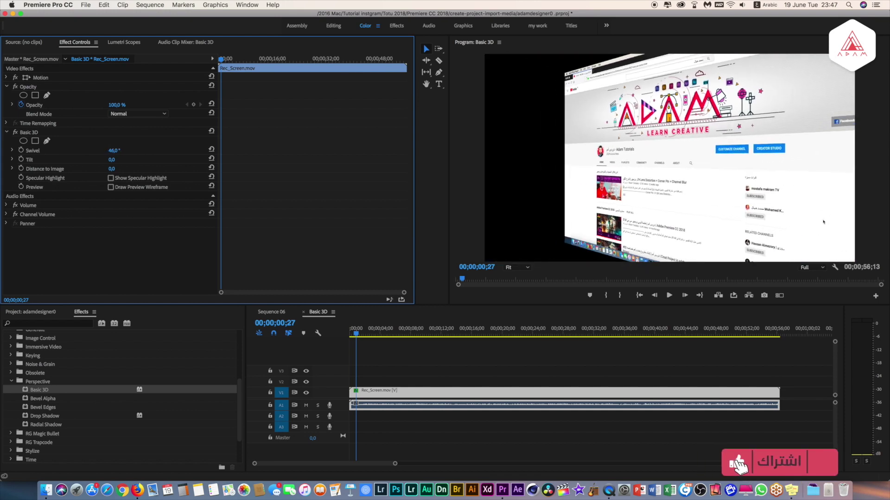
key(Down)
key(shift+Up)
key(shift+Up)
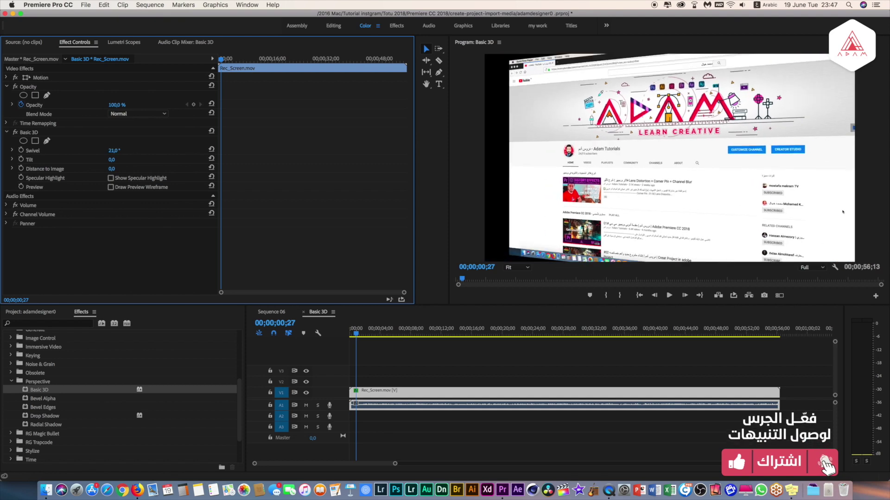
key(Up)
key(Up)
key(Up)
key(shift+Down)
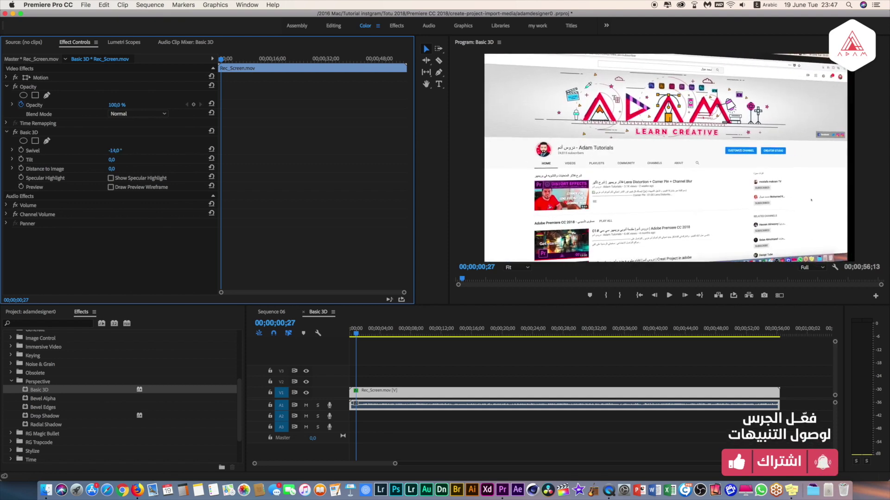
key(shift+Up)
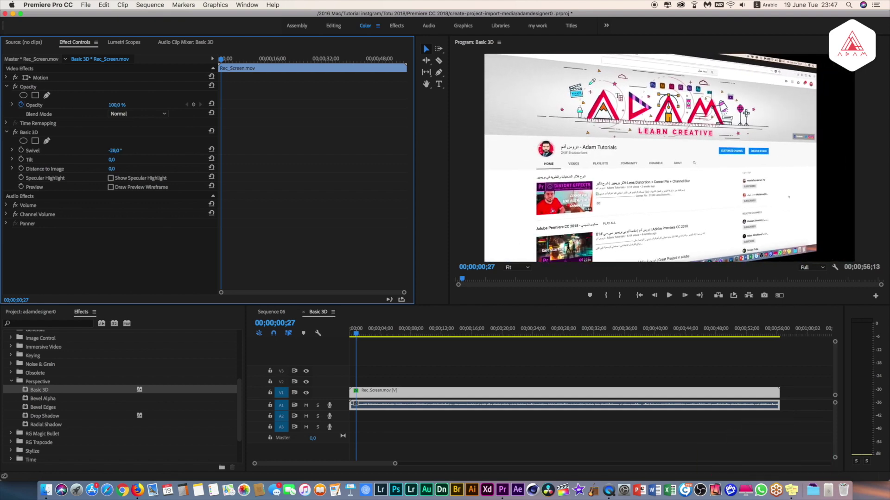
key(Up)
key(Up)
key(Up)
key(Up)
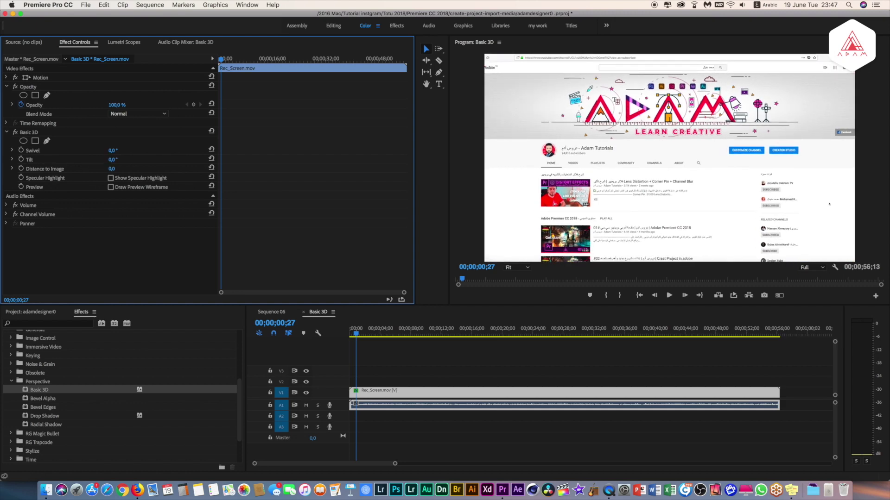
Scrub Tilt and Distance to Image, disable Show Specular Highlight, and set Swivel to -30°.
mouse_move(111, 160)
mouse_down()
mouse_move(139, 160)
mouse_move(108, 160)
mouse_up()
drag(111, 169, 119, 170)
click(110, 178)
mouse_move(112, 150)
mouse_down()
mouse_move(122, 150)
mouse_move(98, 150)
mouse_up()
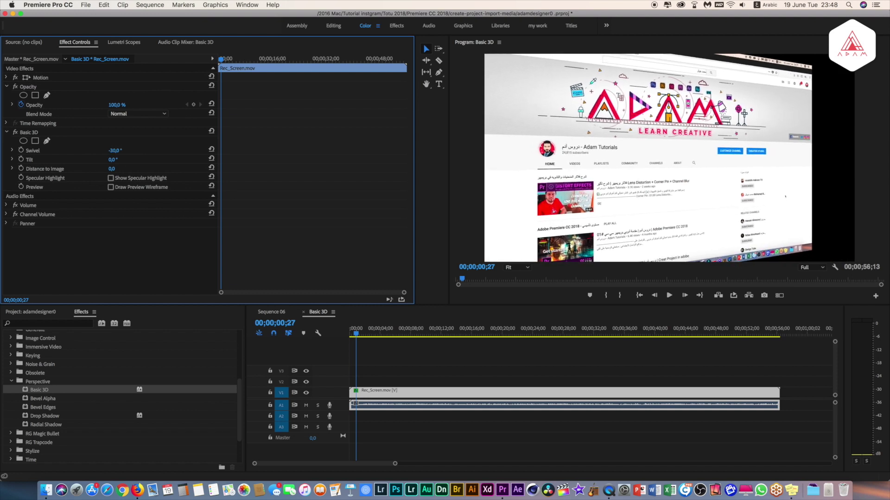
At 00;00;08;02 set Tilt -29° and Distance -53, then keyframe Swivel, Tilt and Distance.
drag(225, 61, 246, 63)
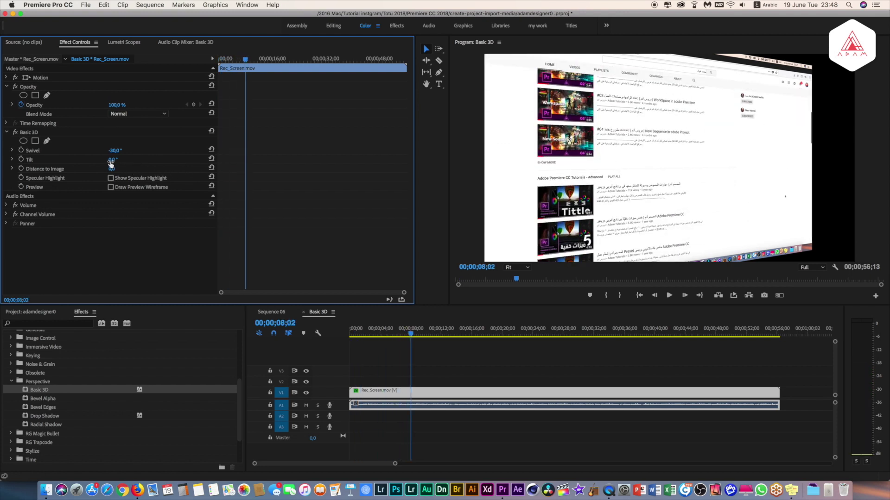
drag(111, 159, 97, 159)
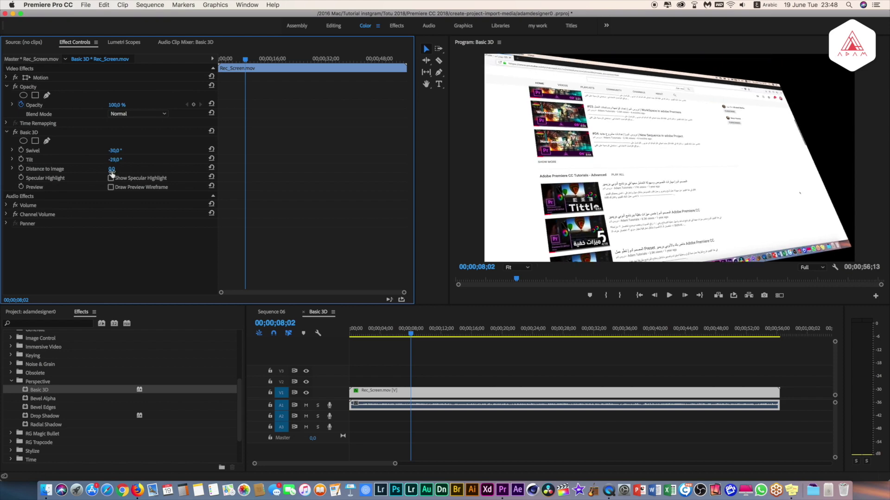
drag(111, 168, 87, 169)
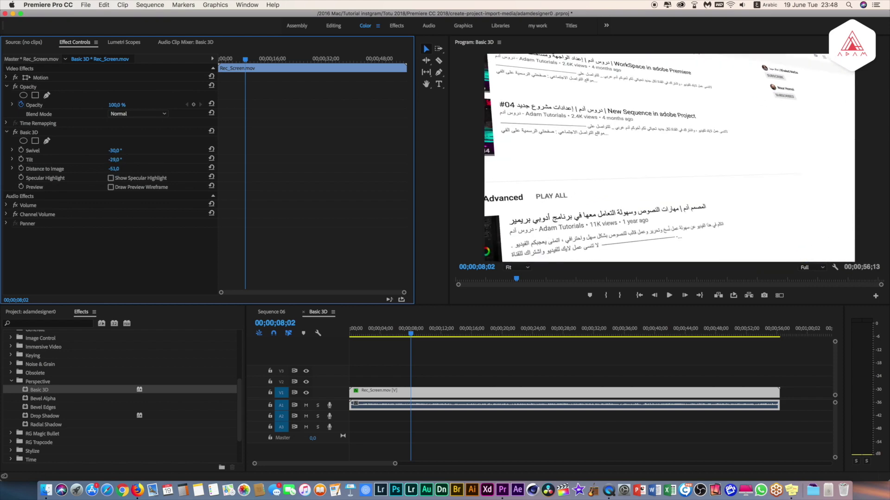
click(21, 151)
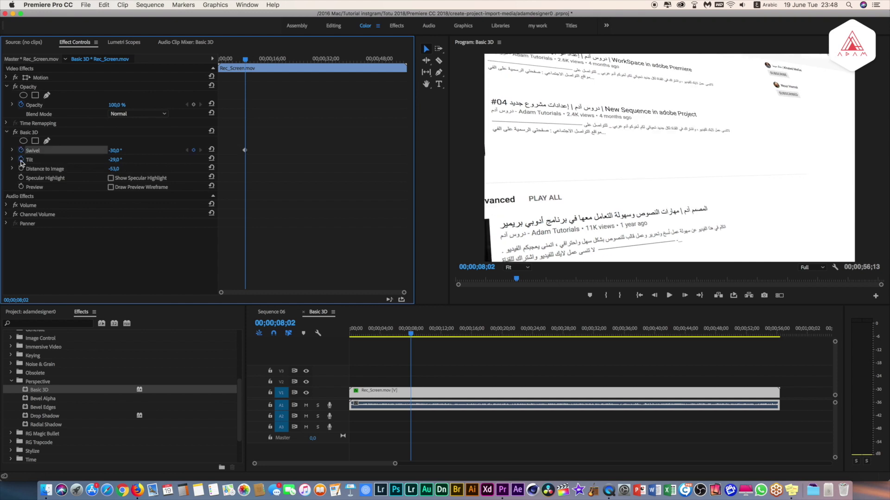
click(20, 159)
click(21, 169)
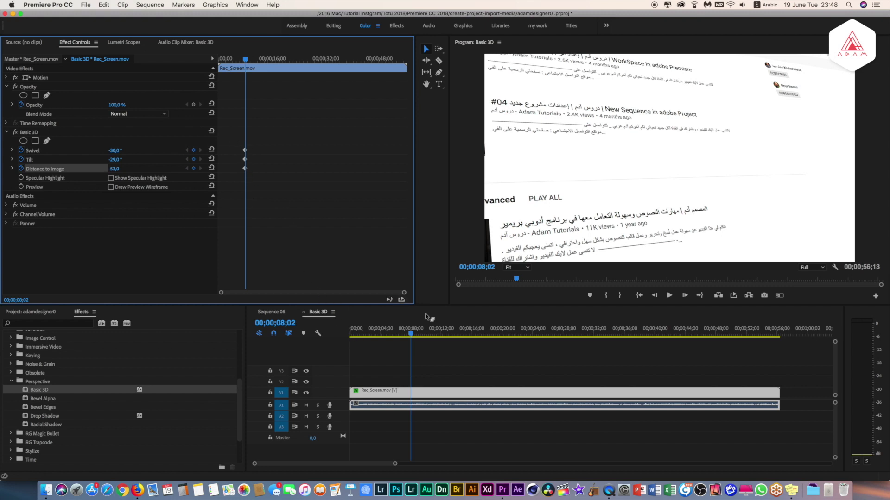
At 00;00;00;00 reset Swivel, Tilt and Distance to Image to 0 for flat starting keyframes.
drag(244, 63, 219, 64)
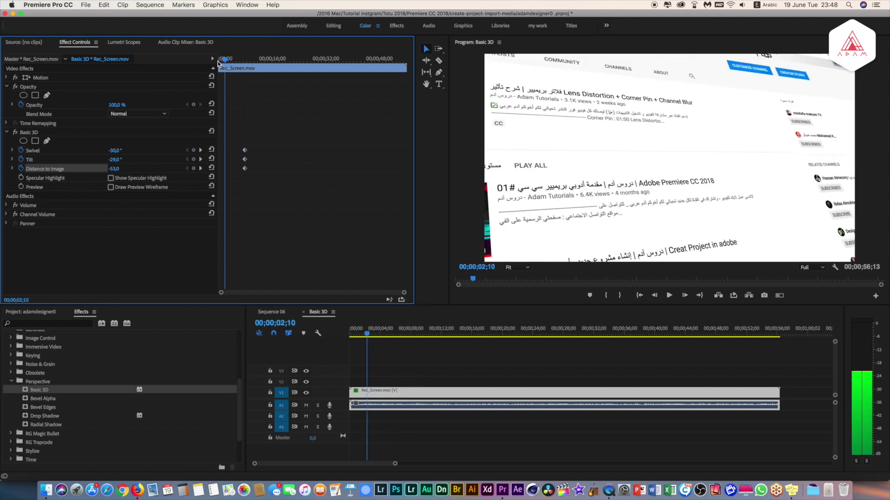
click(212, 150)
click(212, 159)
click(212, 168)
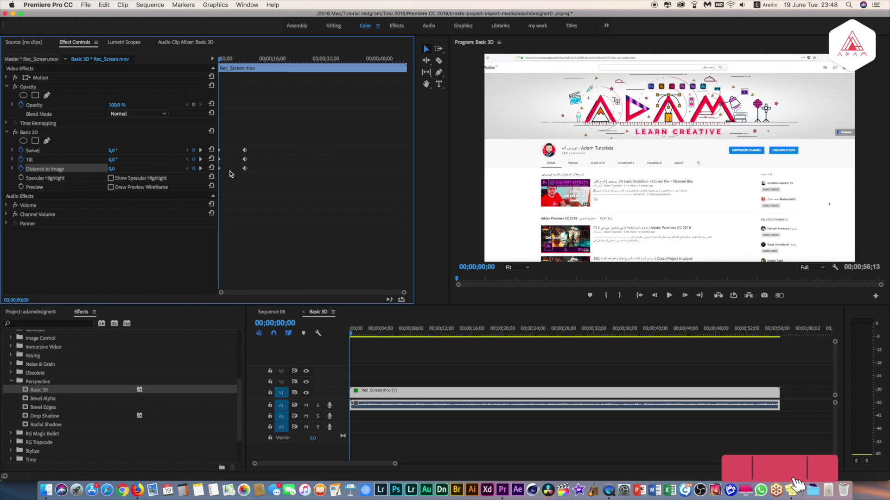
Apply Ease In and Ease Out to the three Basic 3D keyframes at 8 seconds, then play back.
key(space)
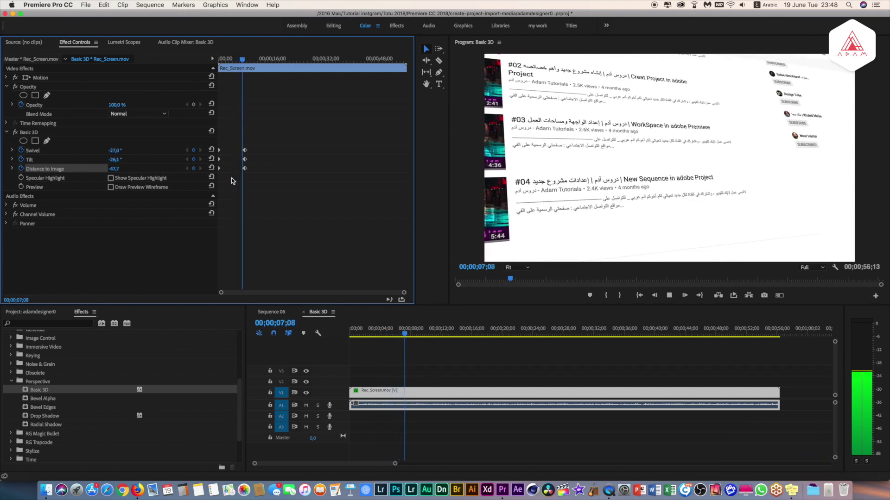
key(space)
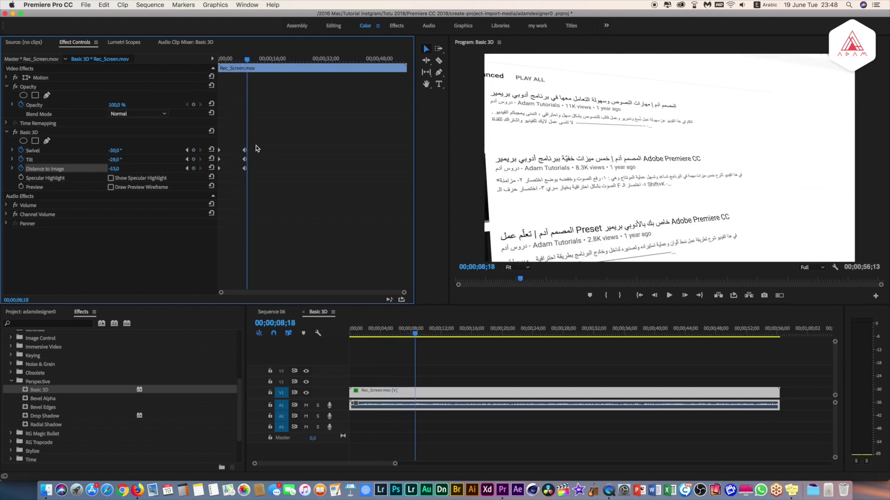
drag(258, 143, 236, 181)
right_click(245, 171)
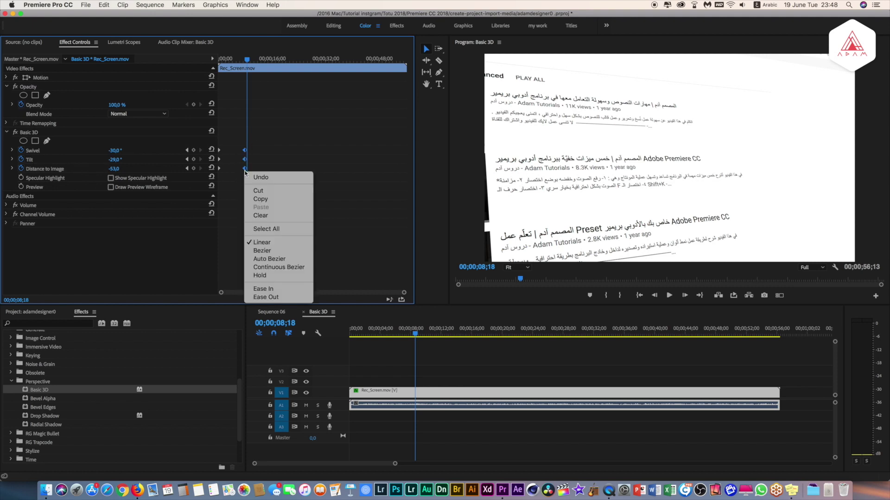
click(278, 288)
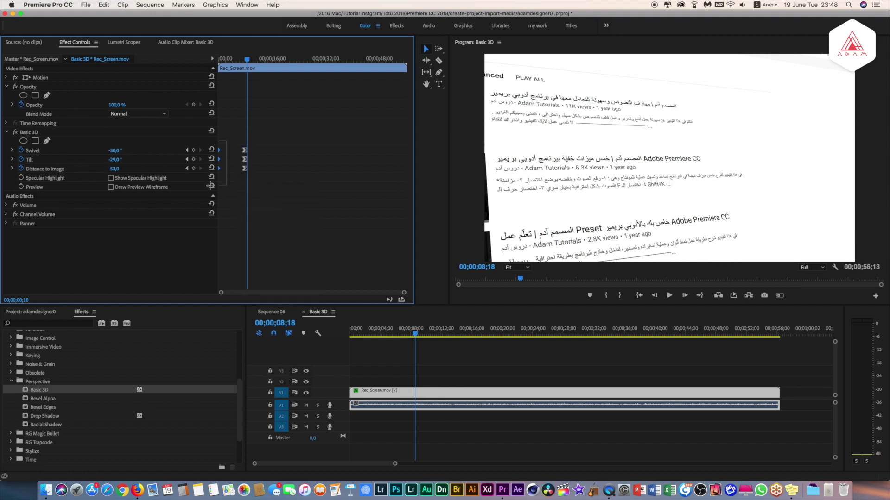
right_click(218, 168)
click(262, 298)
key(space)
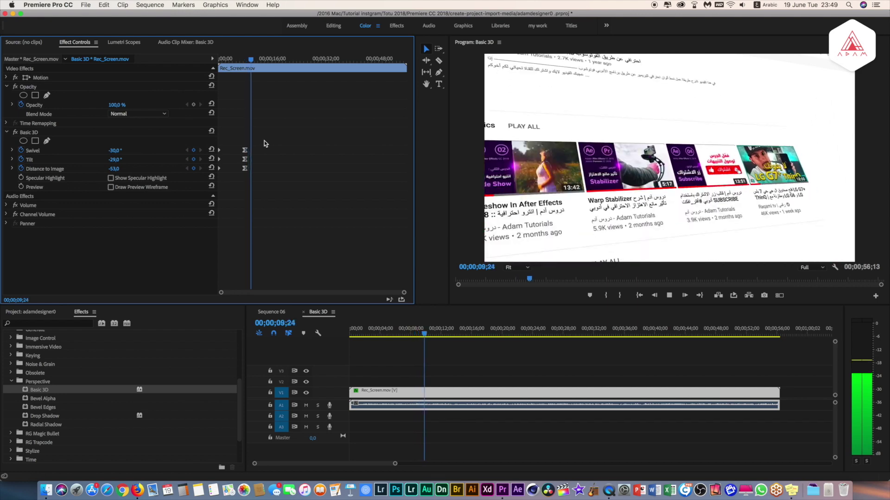
At 00;00;09;26 set Swivel to 30° and Distance to Image to -63, then review the playback.
key(space)
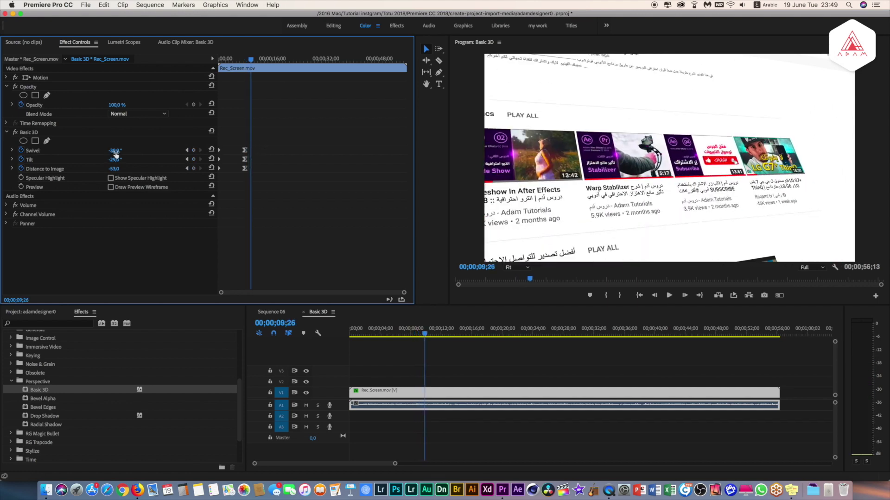
drag(115, 150, 145, 150)
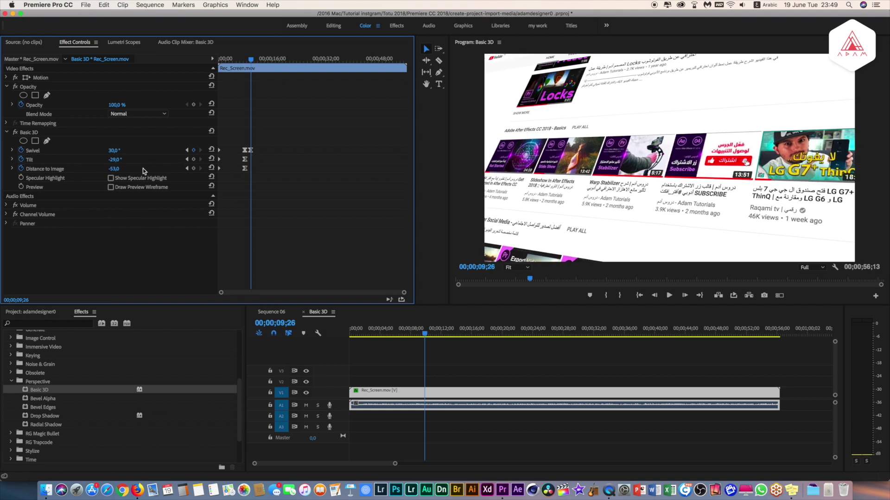
drag(113, 168, 109, 169)
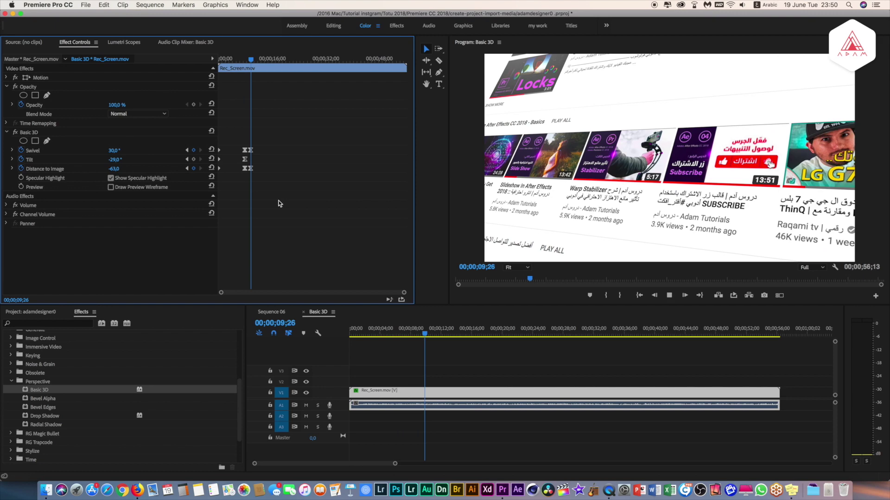
key(space)
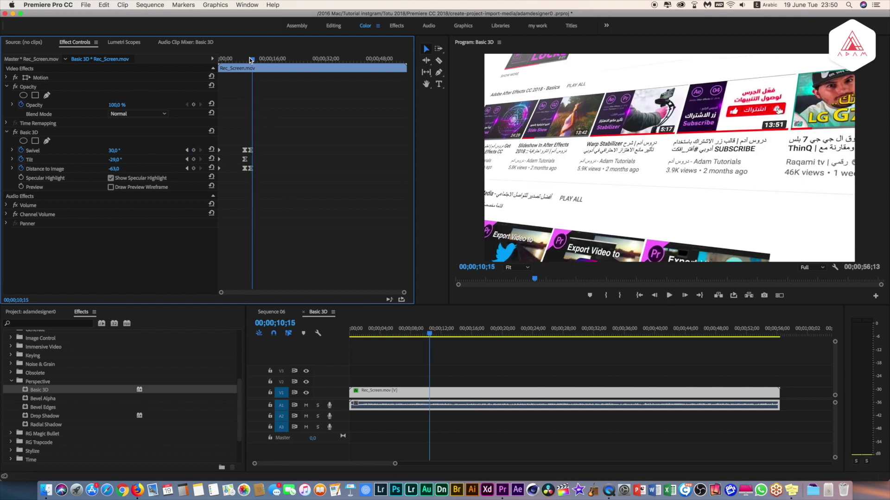
drag(249, 58, 248, 60)
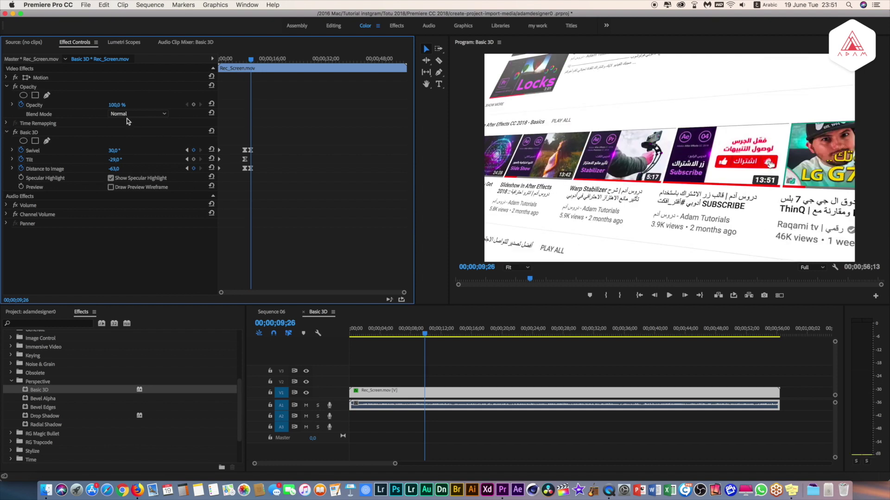
Keyframe the Rec_Screen.mov opacity to fade from 100% down to about 16% around 11 seconds.
click(193, 106)
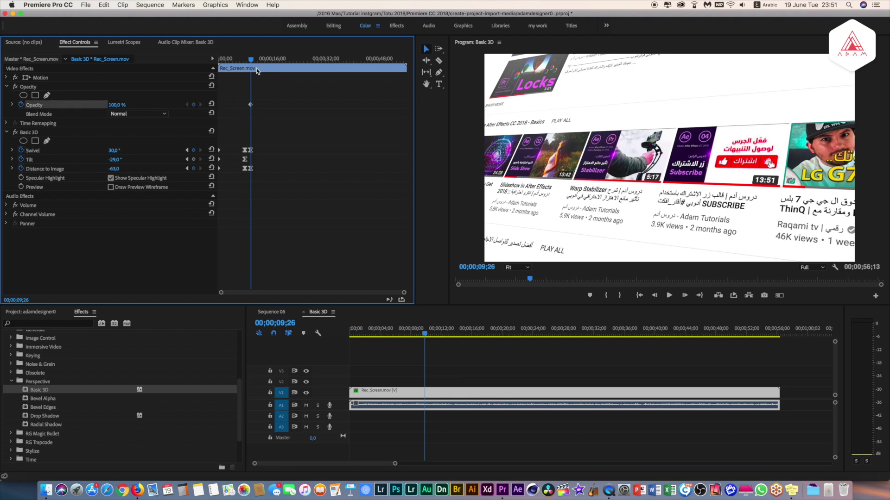
drag(253, 63, 255, 61)
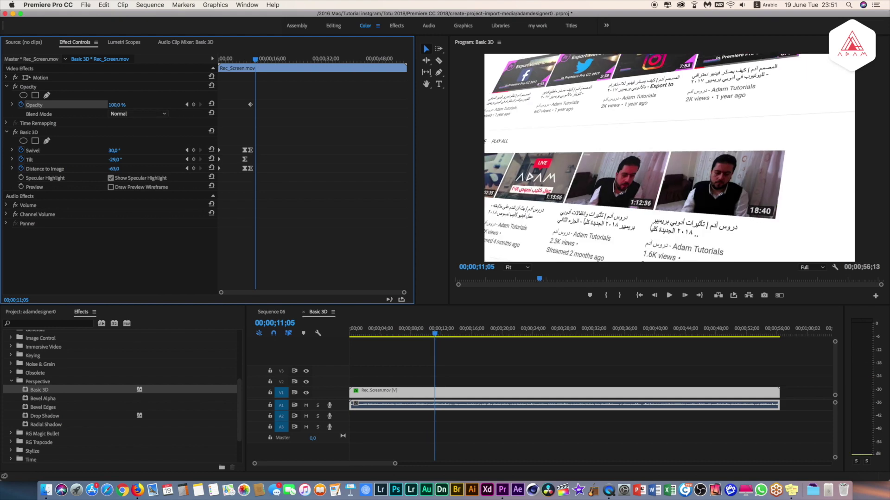
drag(116, 105, 88, 104)
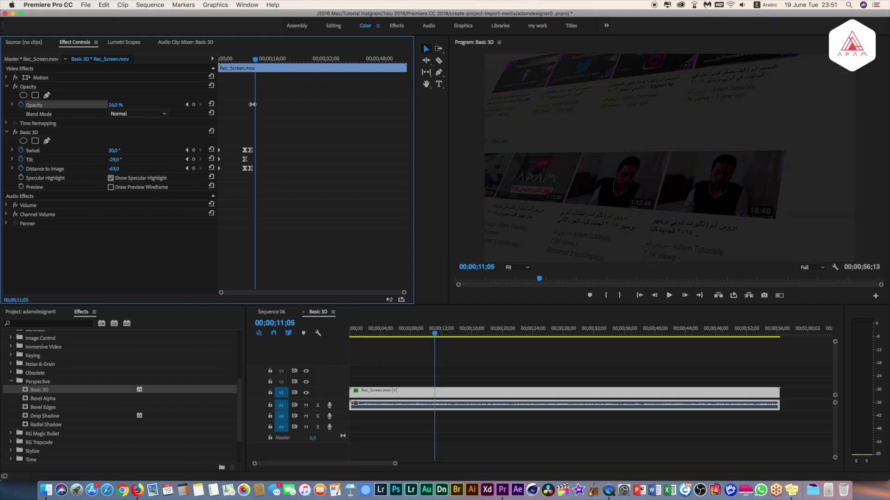
drag(248, 65, 256, 62)
click(402, 373)
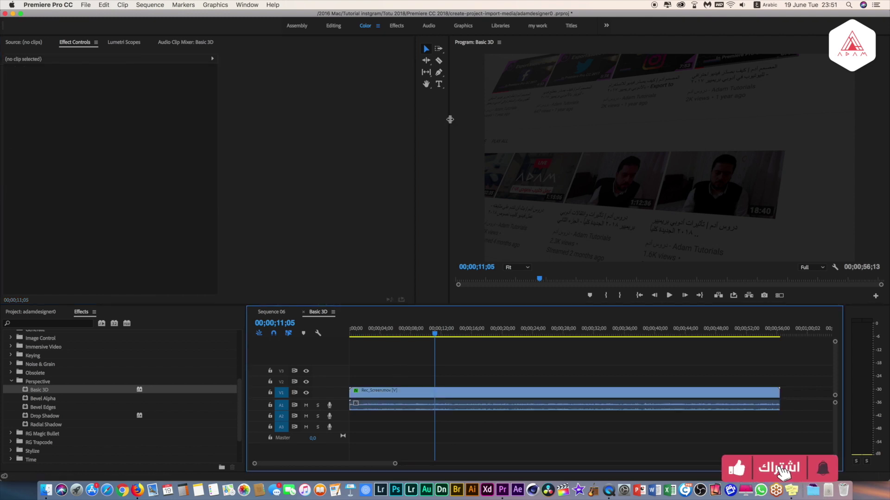
Narrow the Tools panel to a single column so the Program monitor gets wider.
drag(448, 120, 431, 119)
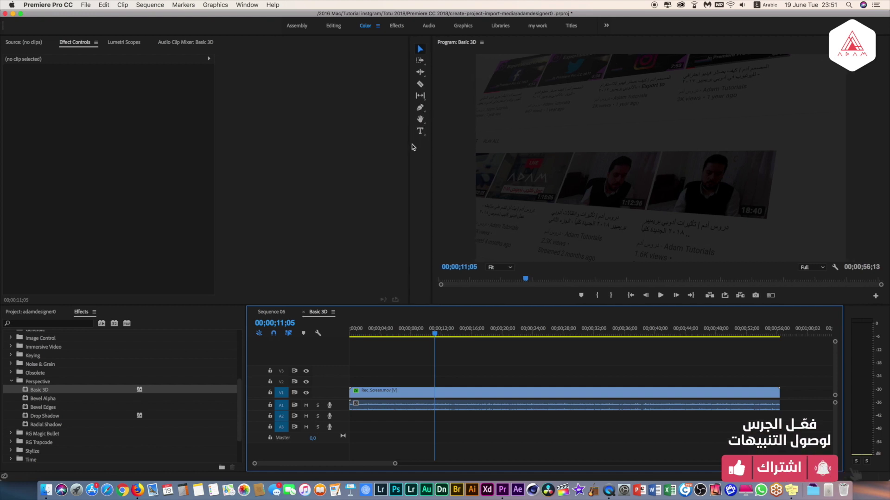
click(420, 132)
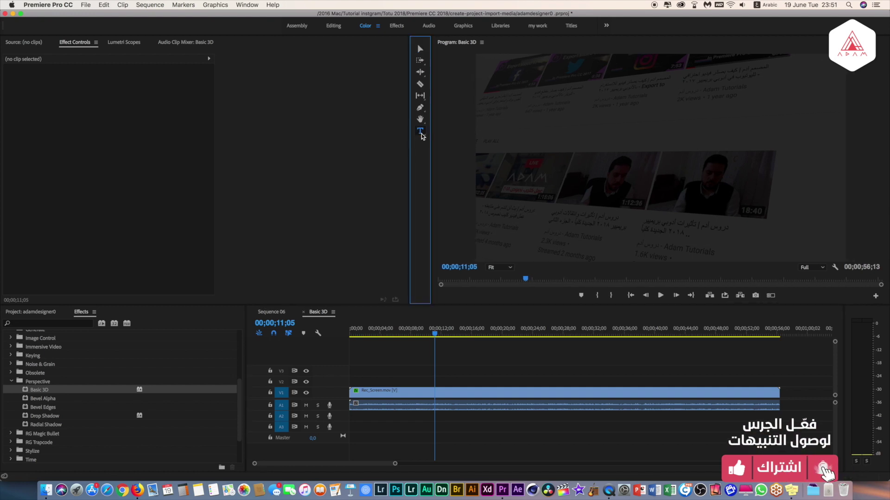
click(421, 49)
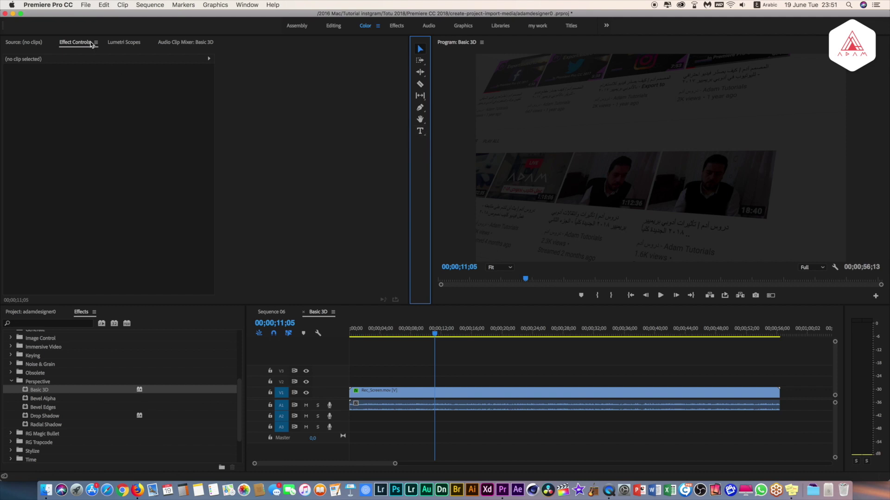
Create a new 1440×1080 Legacy Title, naming it from the 'Ad' autocomplete suggestion.
click(86, 7)
mouse_move(135, 15)
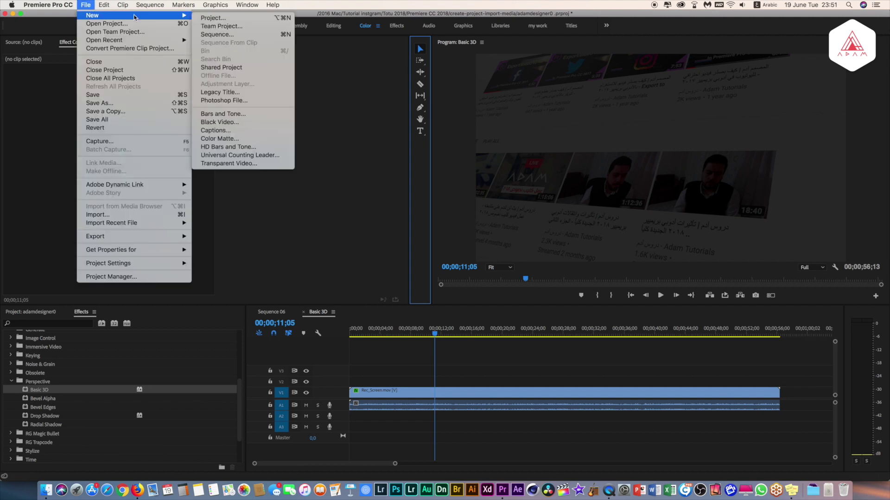
click(246, 96)
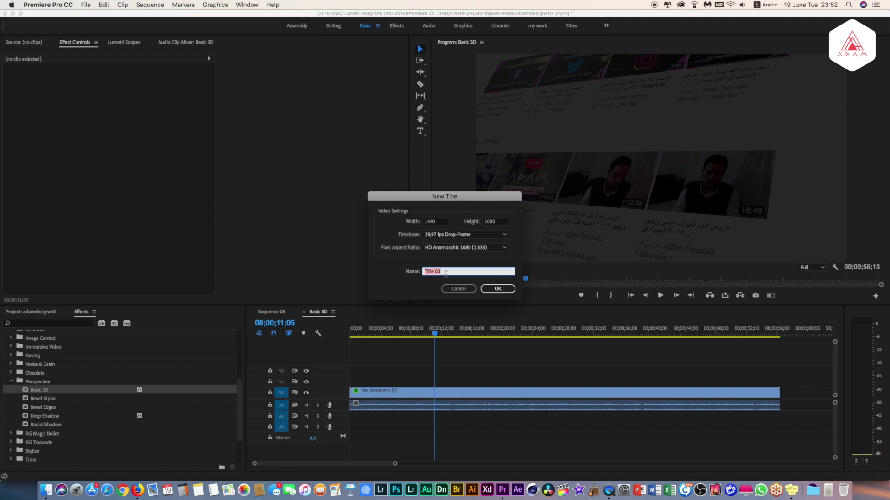
text(ع)
key(BackSpace)
key(ctrl+space)
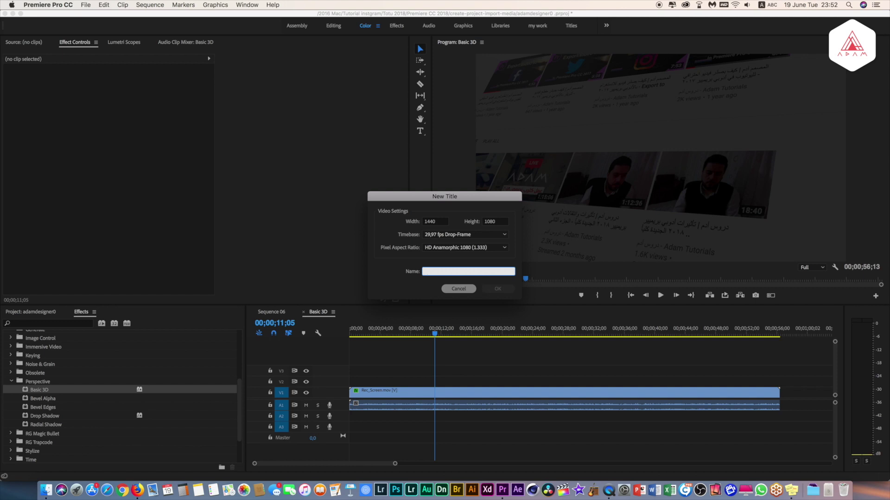
text(Adam)
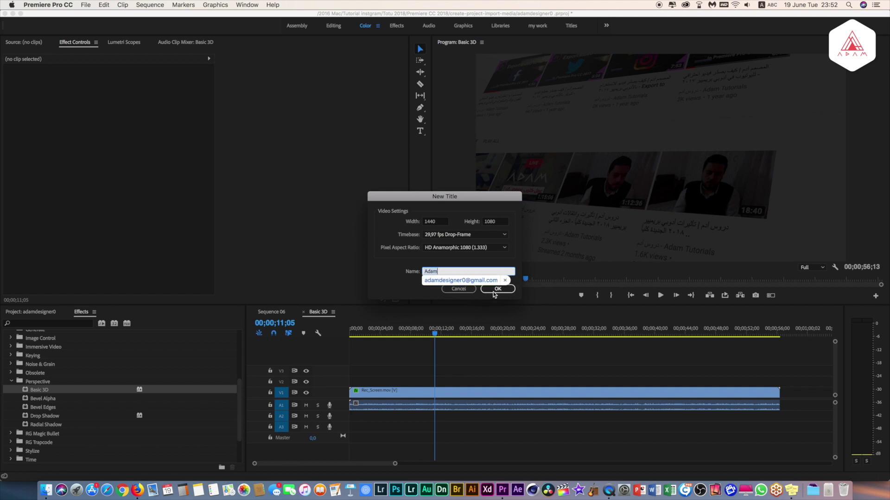
click(491, 291)
click(494, 291)
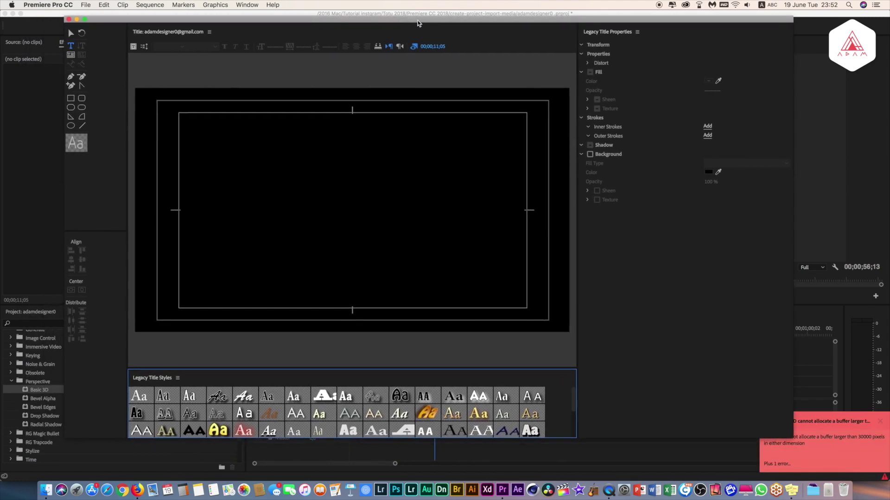
Type ADAM on the title canvas in 29LT Bukra Bold Italic at font size 180.
drag(417, 20, 430, 27)
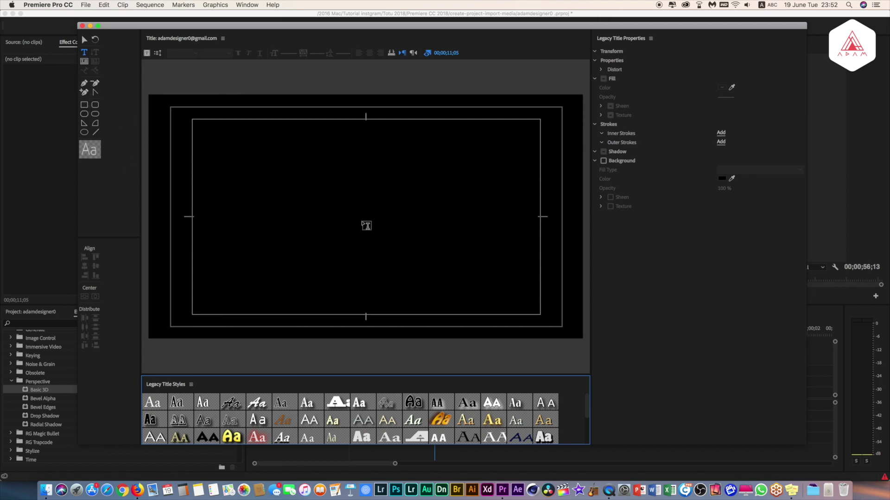
click(366, 226)
text(ADA)
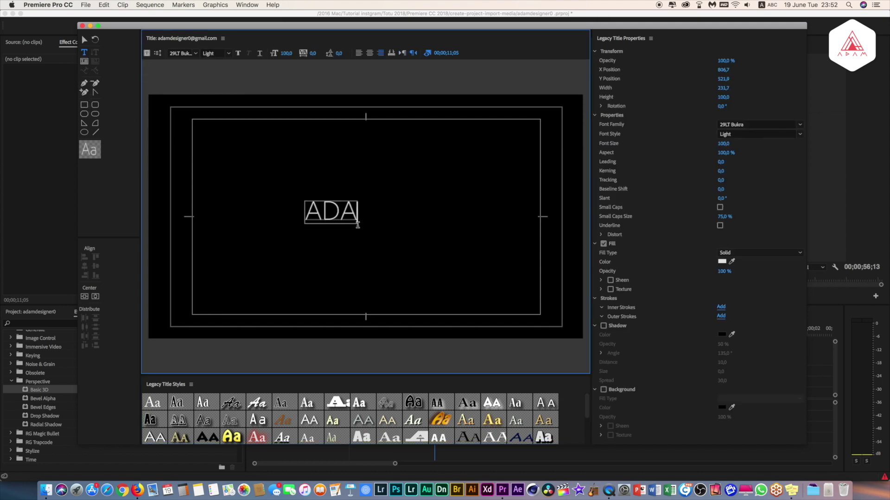
text(M)
double_click(357, 225)
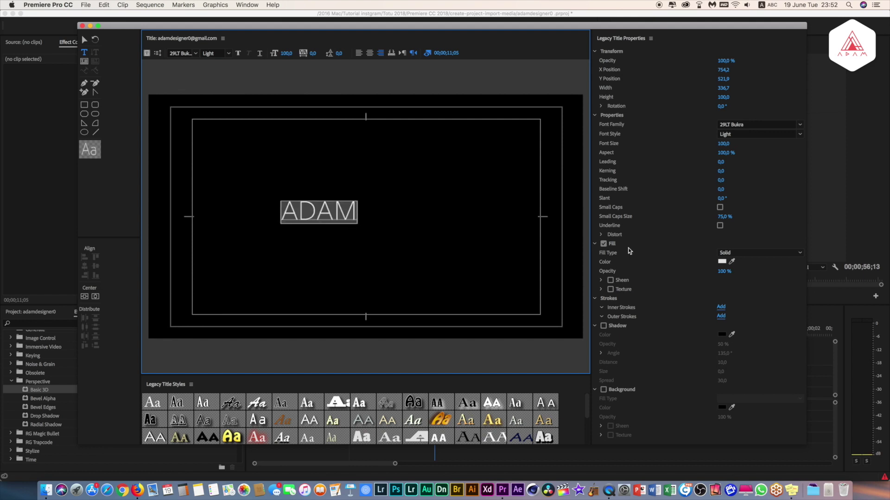
click(801, 134)
click(751, 157)
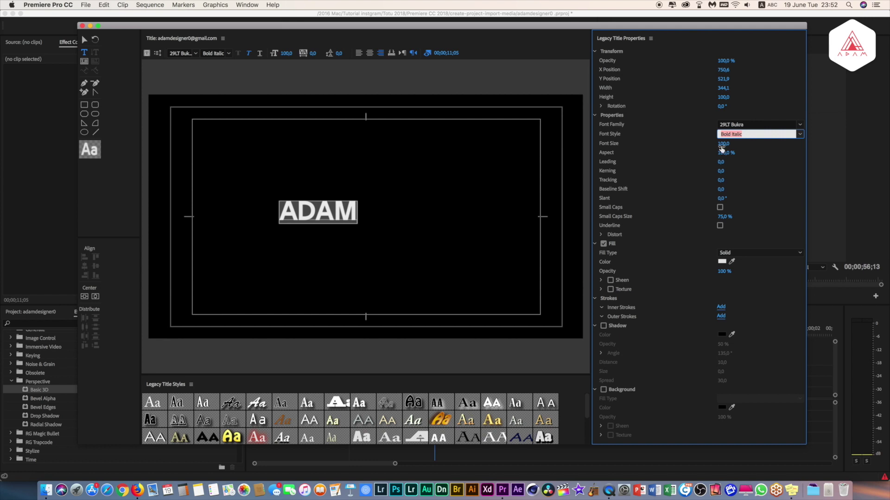
mouse_move(723, 144)
mouse_down()
mouse_move(754, 143)
mouse_move(730, 143)
mouse_up()
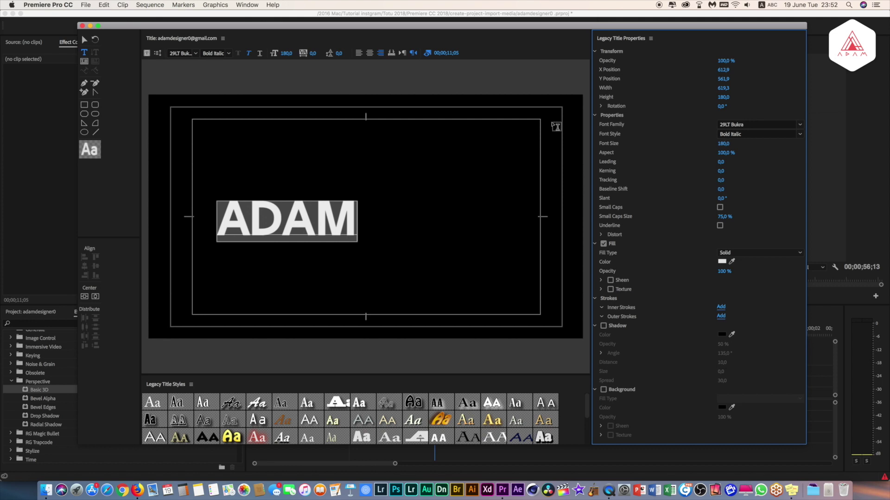
Centre the ADAM text object in the frame.
click(84, 40)
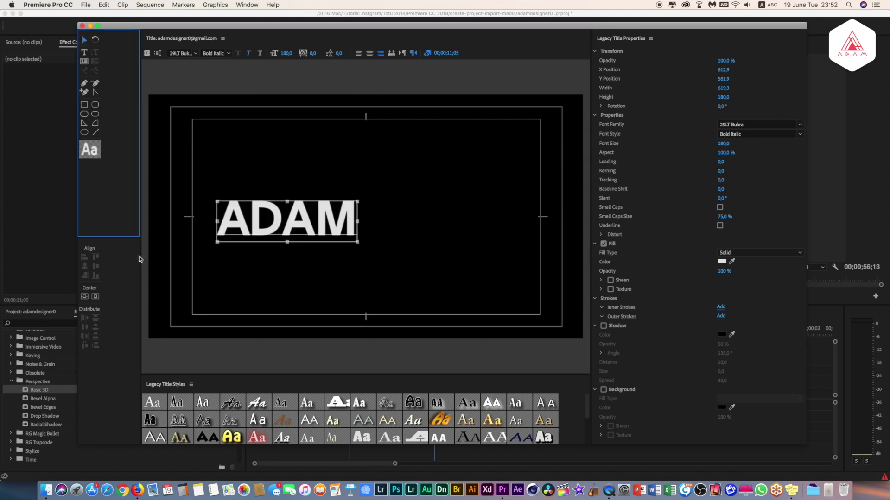
click(95, 298)
click(84, 296)
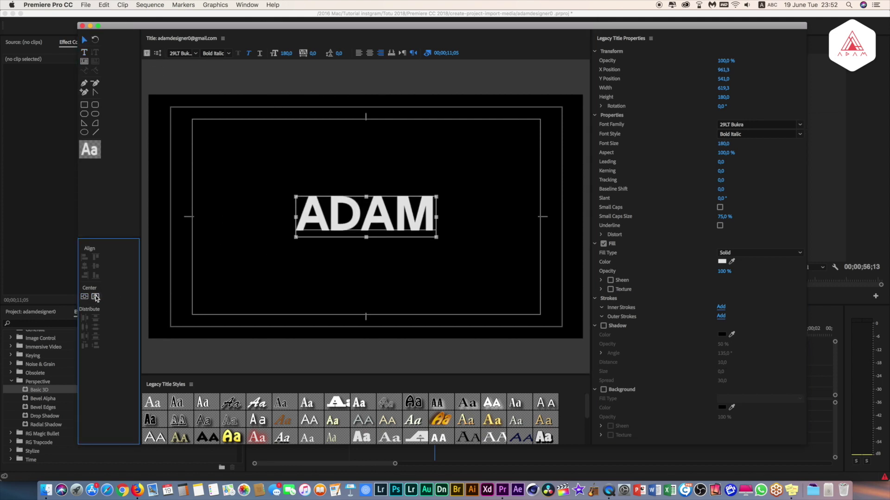
click(84, 105)
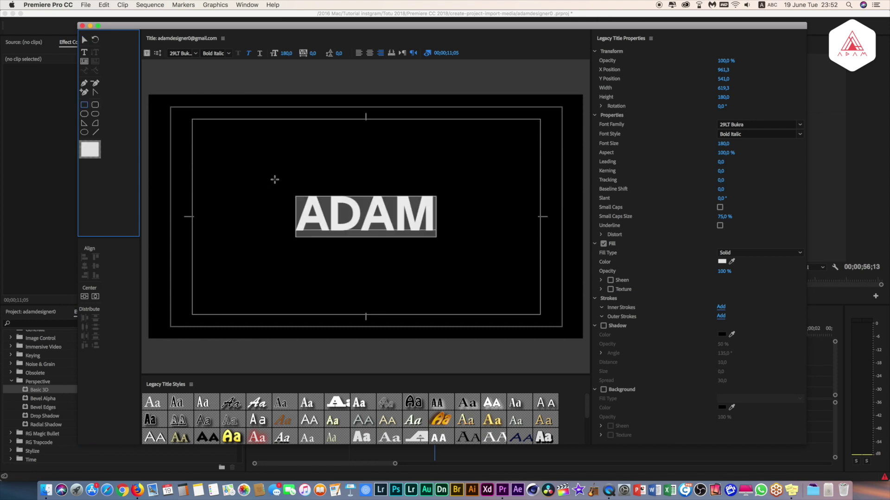
Draw a rectangle around ADAM with no fill and a white inner stroke of size 15.
drag(276, 177, 450, 259)
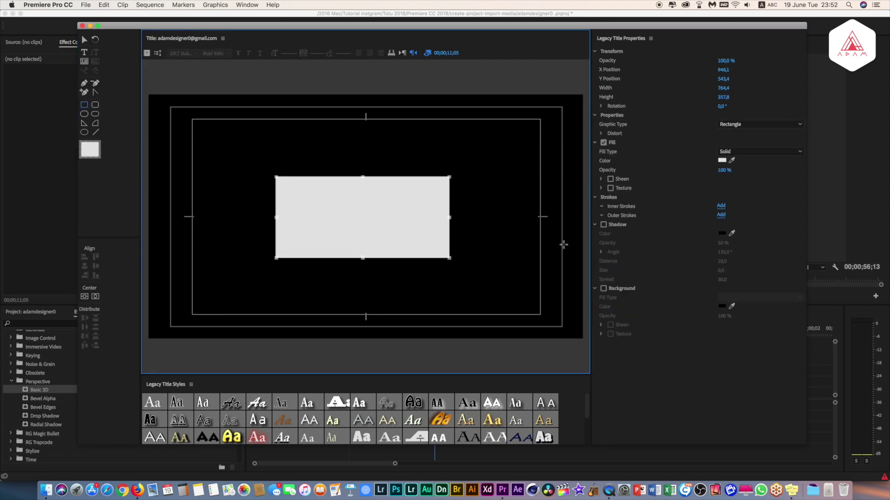
click(604, 143)
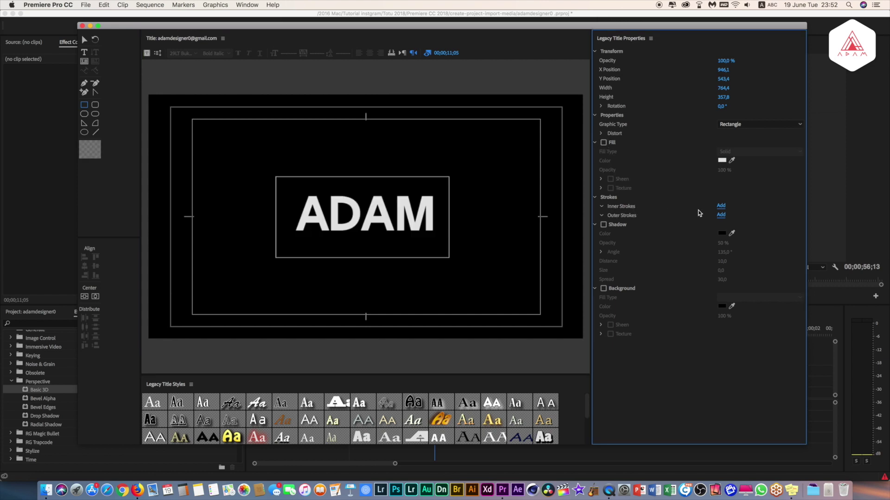
click(721, 208)
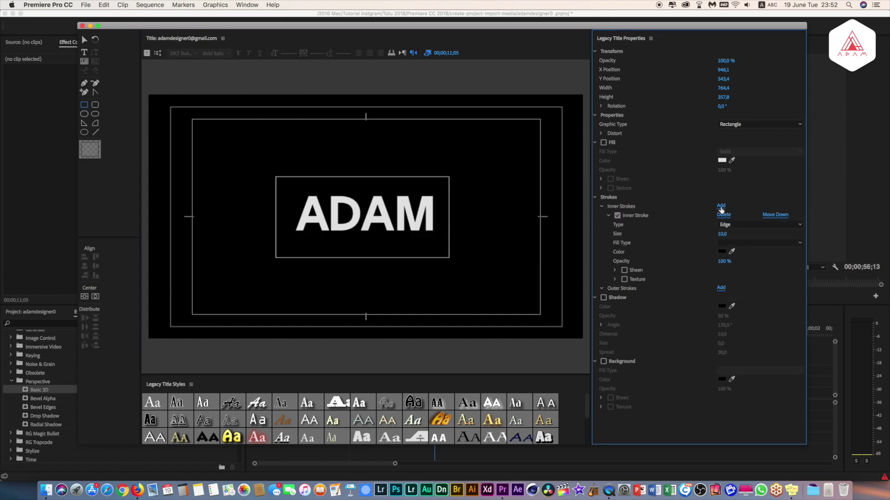
click(722, 252)
drag(414, 183, 304, 250)
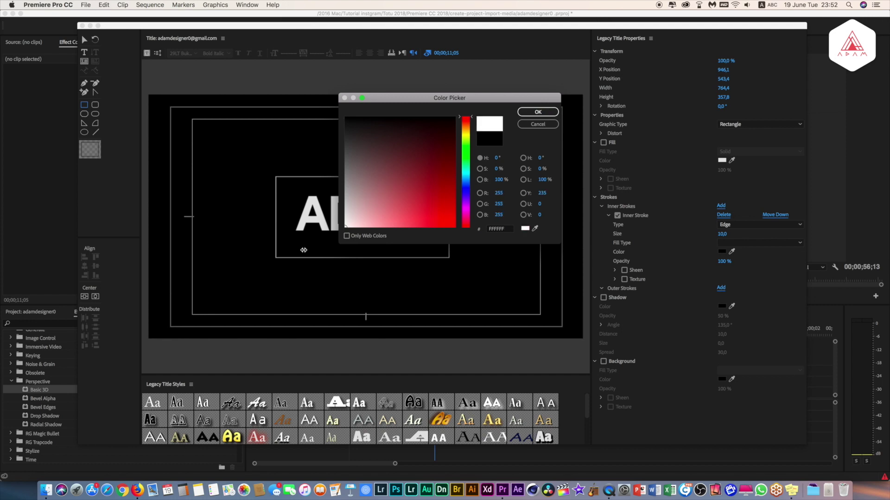
click(537, 112)
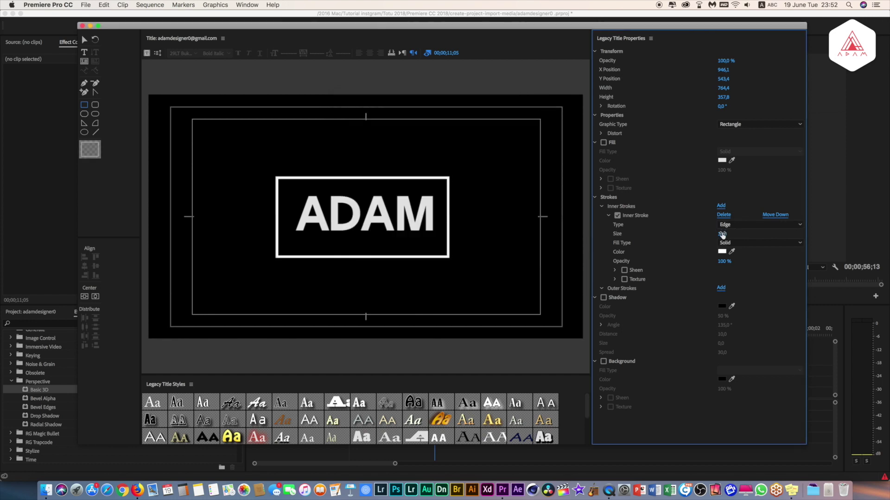
drag(722, 234, 725, 234)
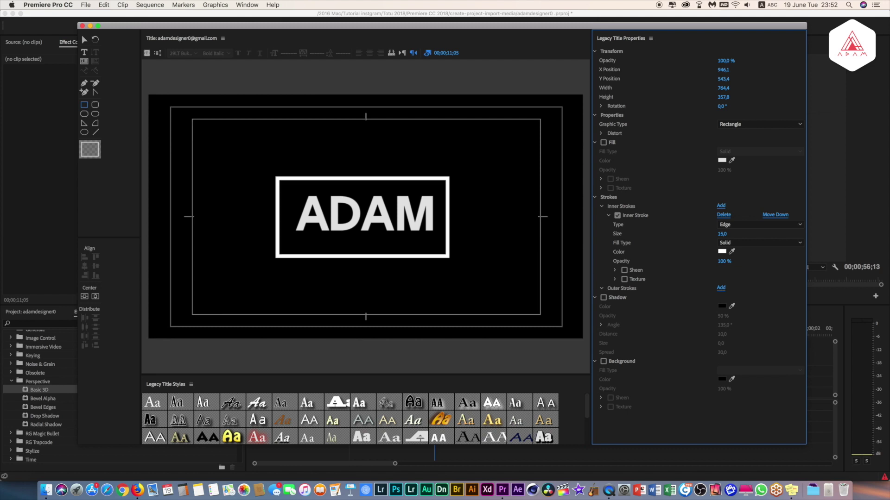
Centre the box in the frame and shorten its height to fit ADAM (764×283).
click(84, 39)
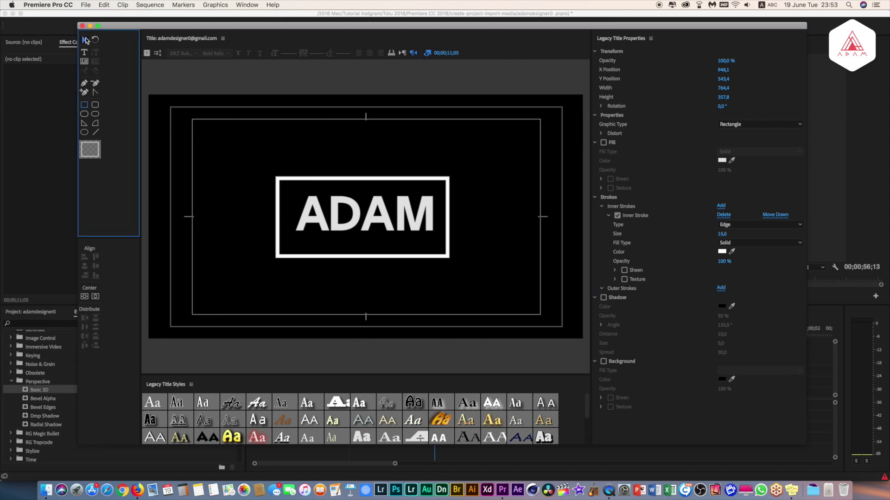
click(85, 296)
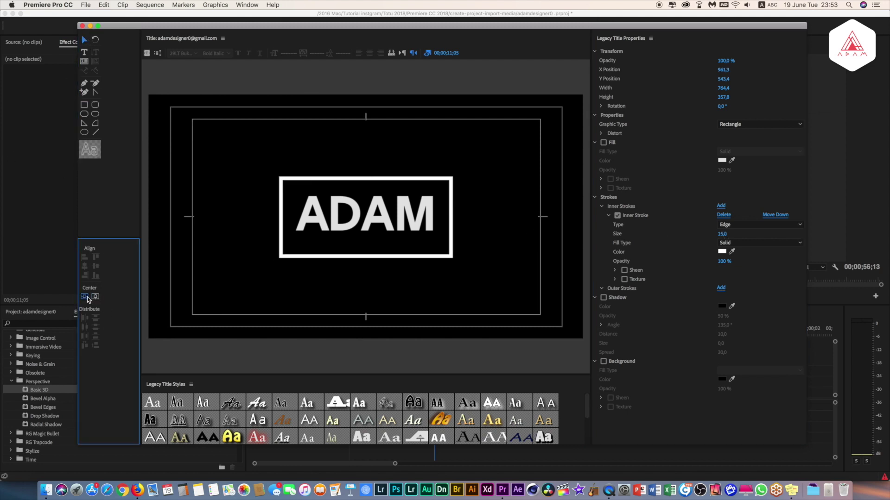
click(85, 297)
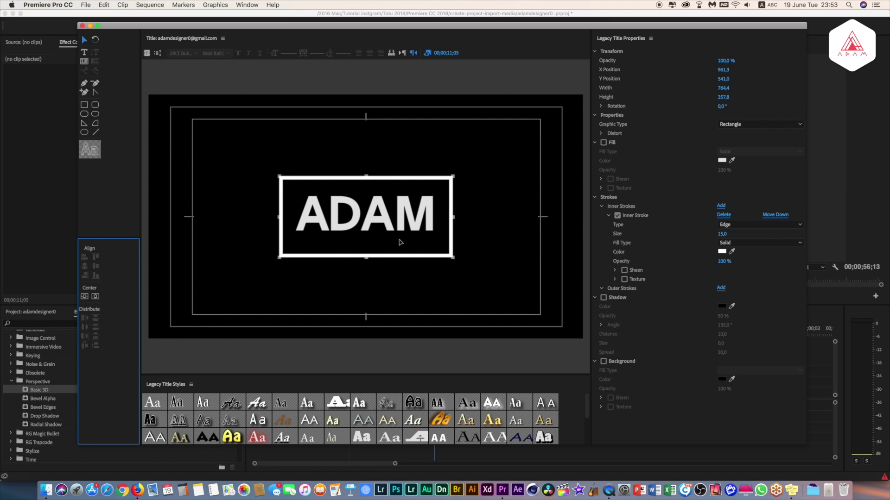
drag(366, 258, 366, 246)
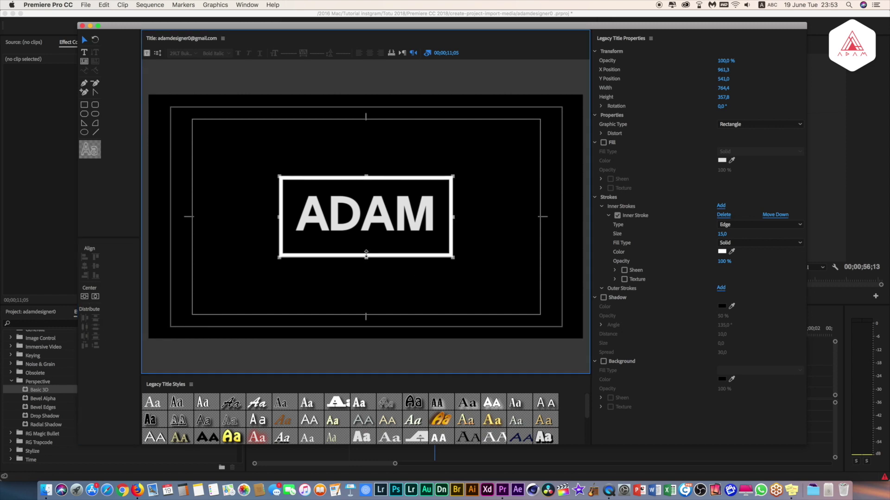
Place the boxed ADAM title on V2 above Rec_Screen.mov, from 11;05 to 26;21, and select it.
click(82, 26)
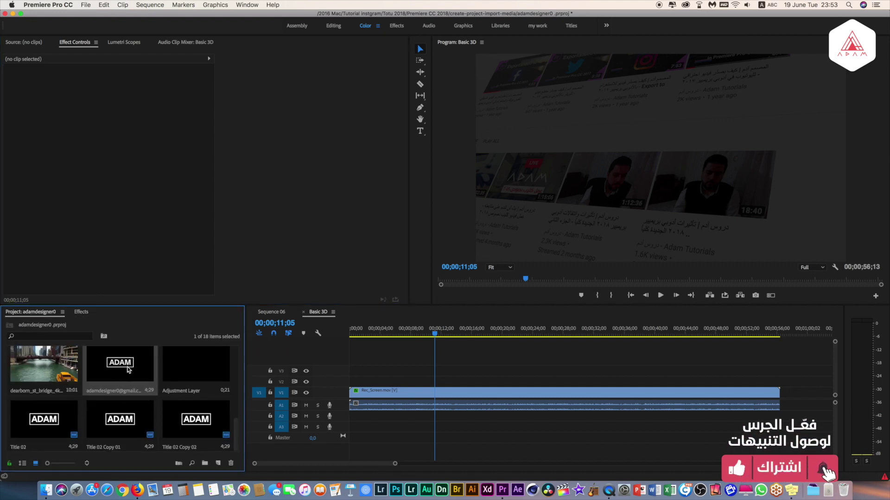
drag(126, 368, 442, 385)
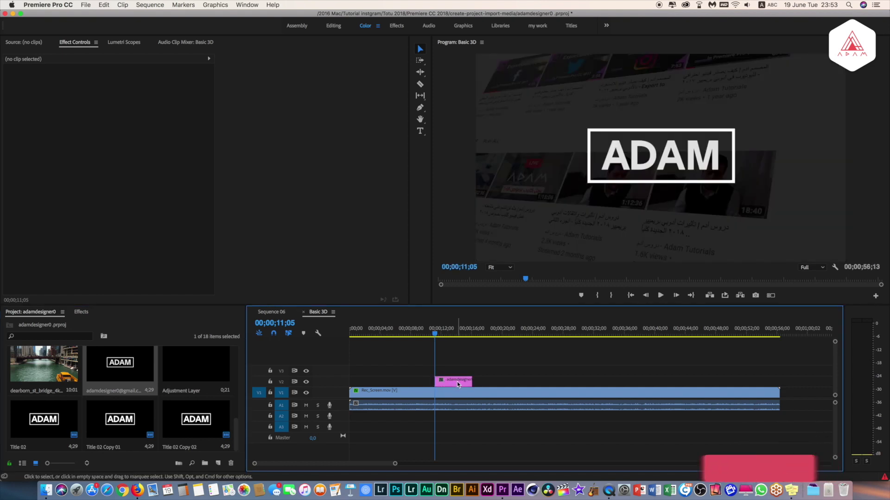
click(460, 384)
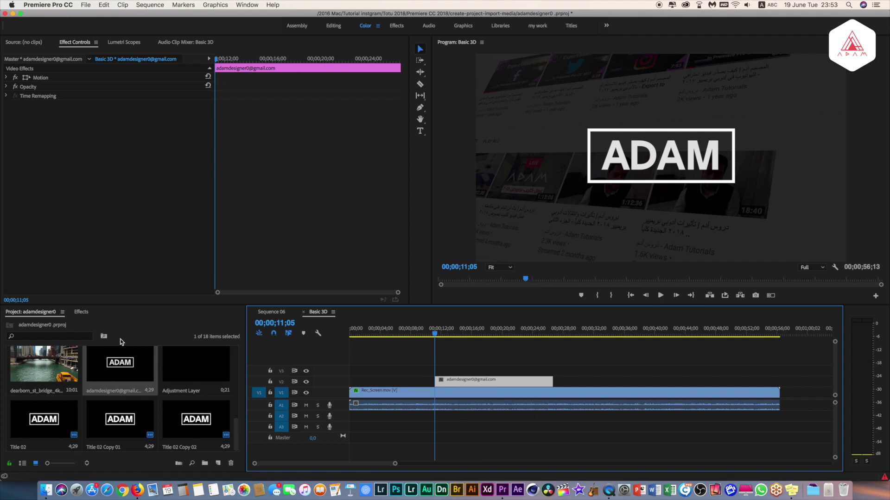
Apply the Basic 3D effect to the ADAM title clip on V2.
click(81, 313)
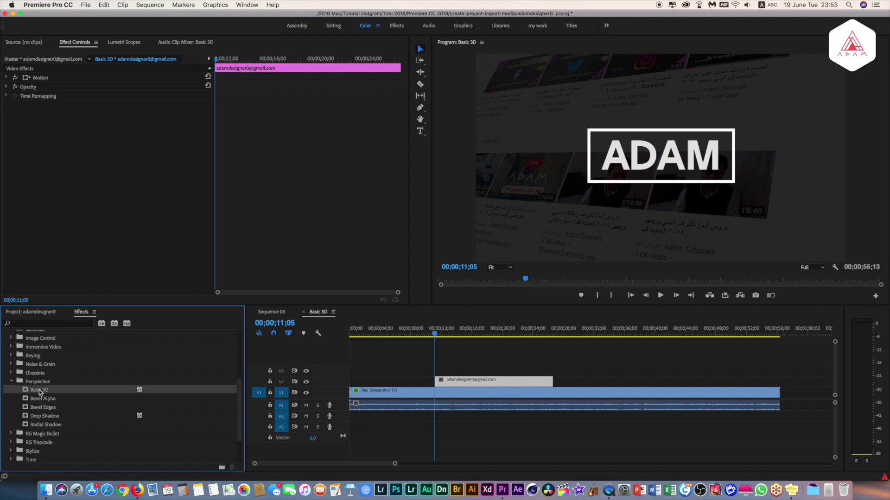
drag(39, 390, 460, 381)
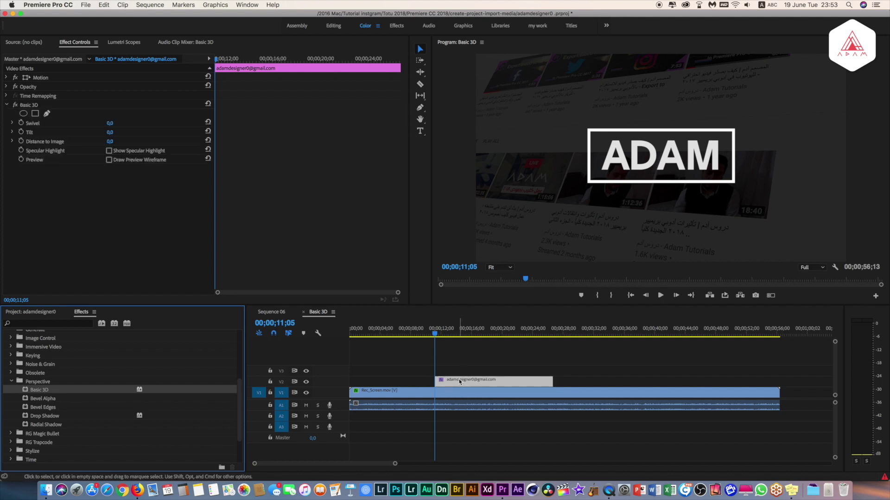
key(=)
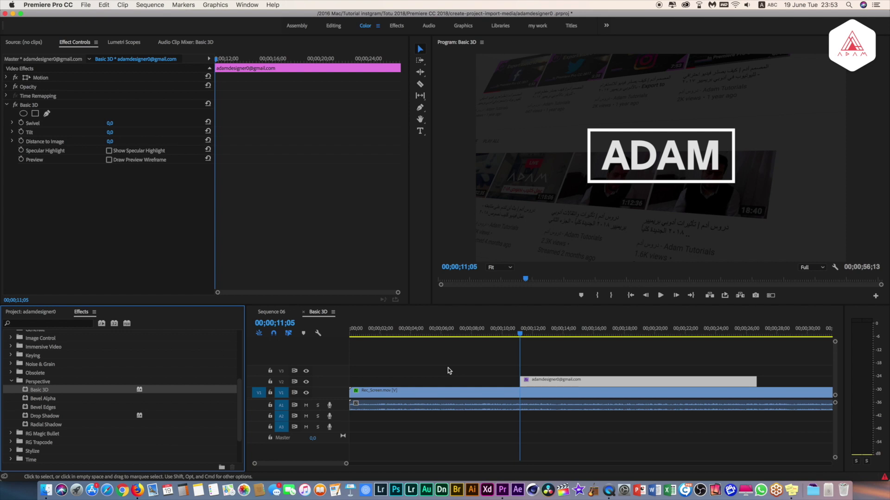
key(shift)
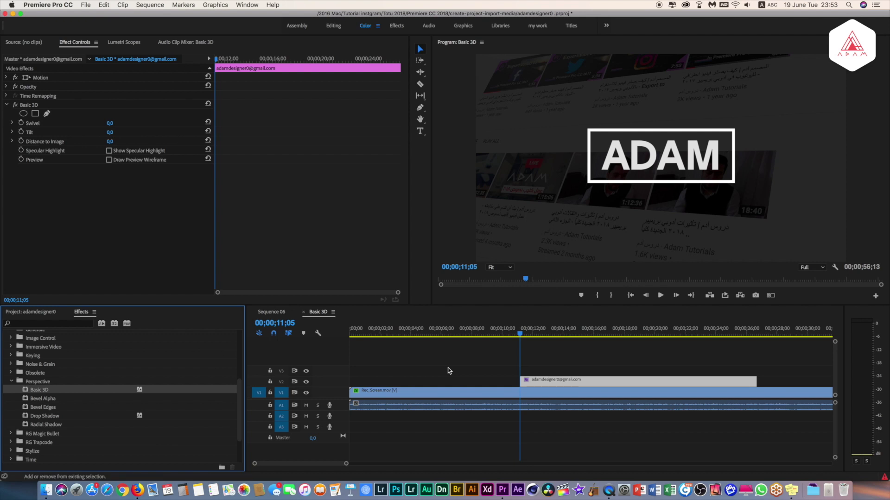
Move the playhead to 11;20 and zoom into the Effect Controls keyframe timeline.
click(519, 335)
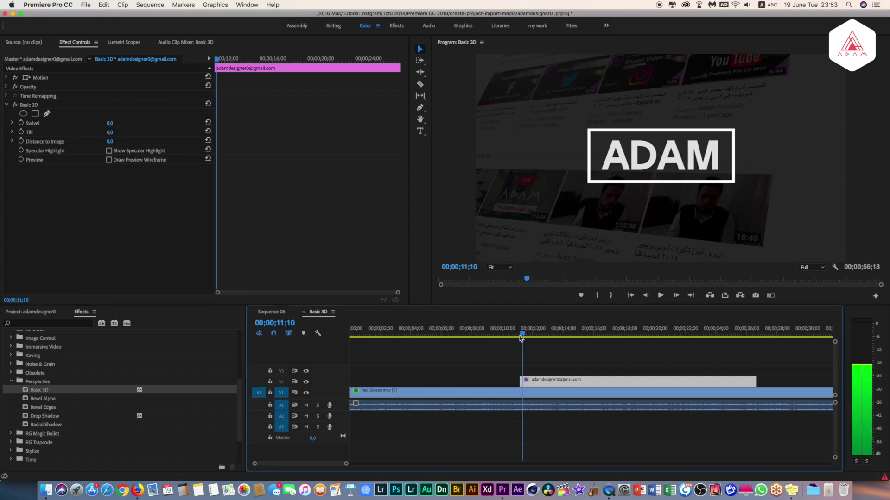
key(shift+Right)
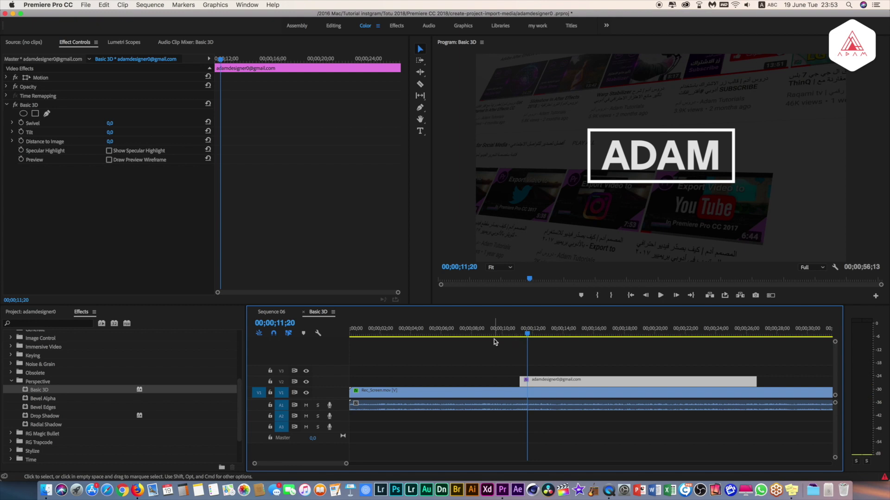
click(180, 225)
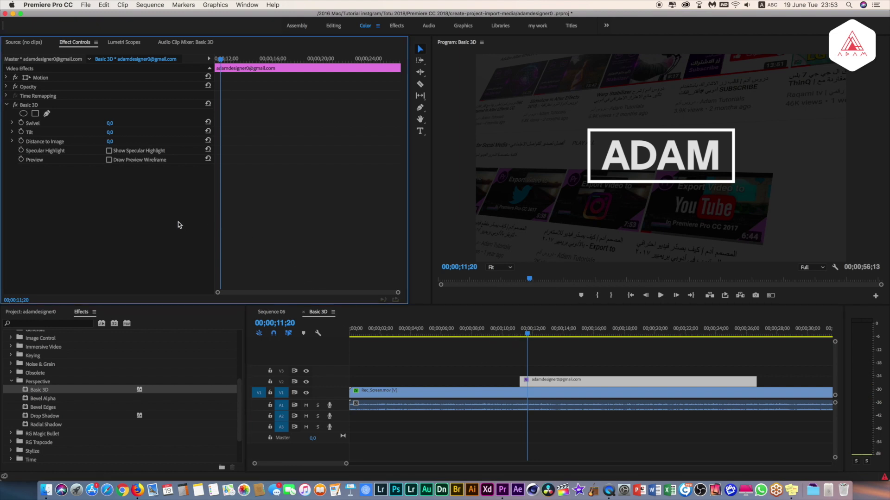
key(equal)
key(equal)
key(equal)
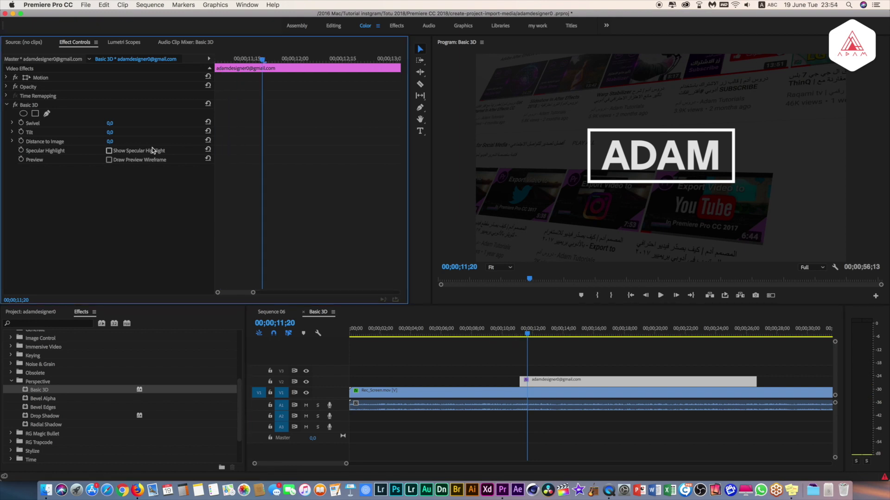
Keyframe Swivel, Tilt and Distance at 11;20, and set Swivel to 90° at the clip start.
click(21, 123)
click(21, 132)
click(21, 141)
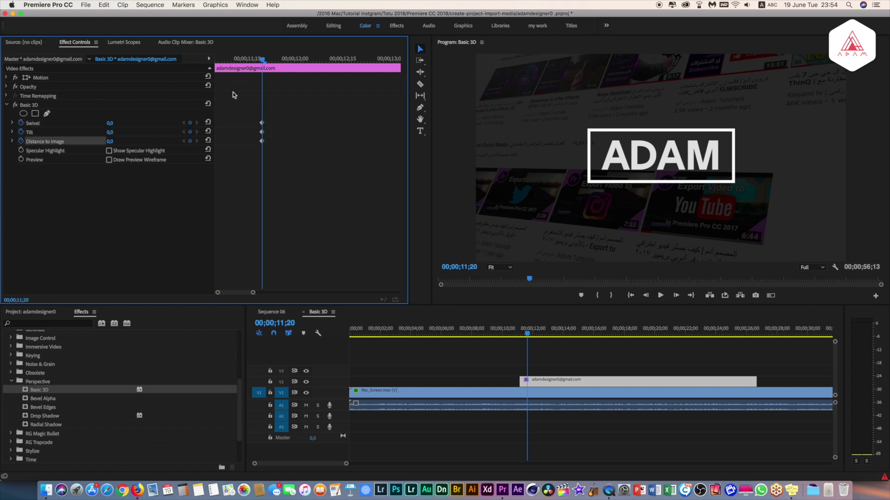
drag(231, 61, 216, 62)
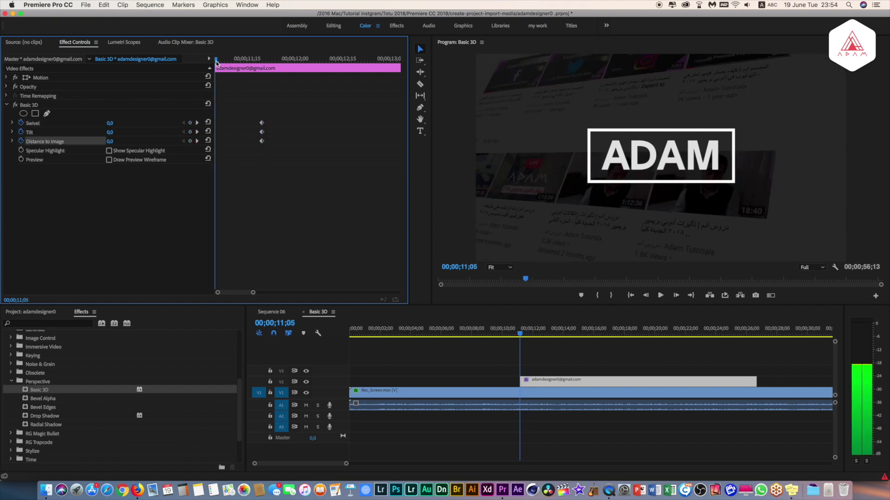
click(110, 123)
text(90)
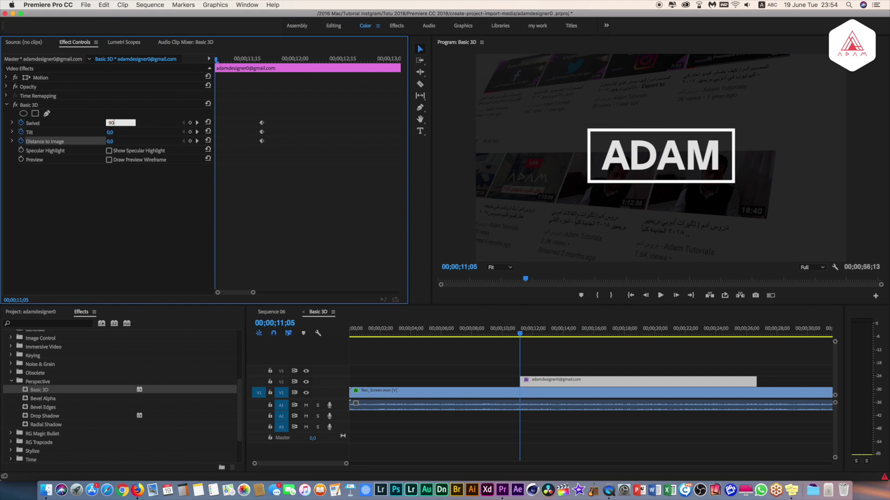
key(Return)
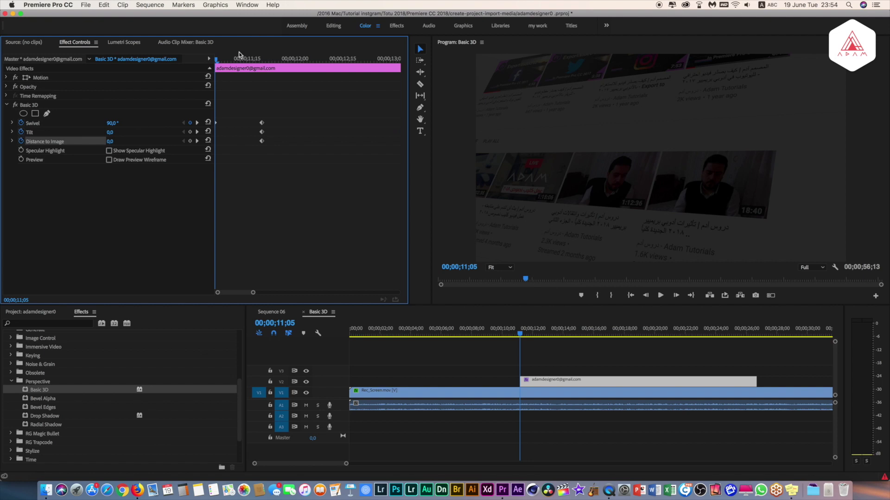
Delete the Tilt and Distance keyframes and apply Ease In/Ease Out to the Swivel keyframes.
drag(217, 60, 260, 60)
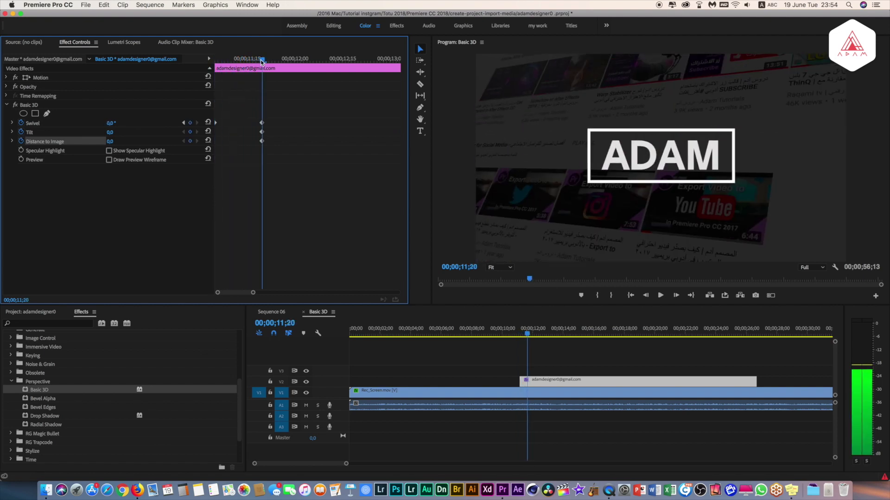
drag(280, 133, 254, 148)
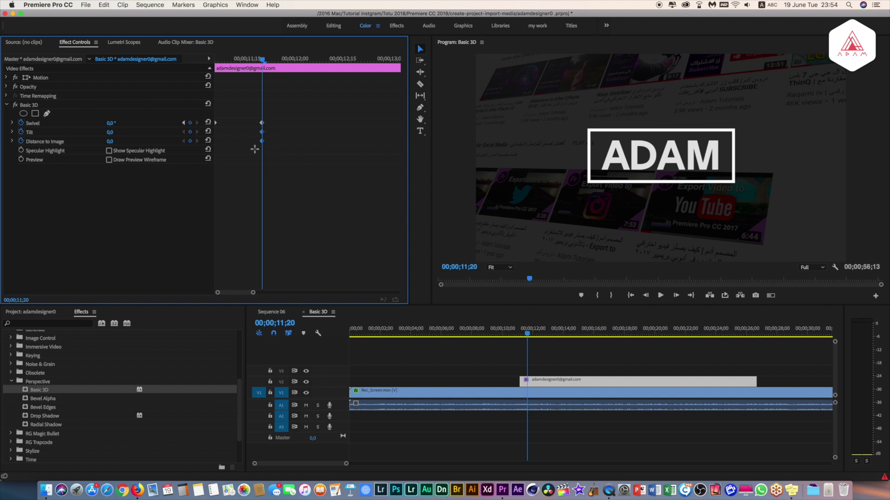
right_click(262, 124)
click(282, 243)
right_click(215, 122)
click(249, 250)
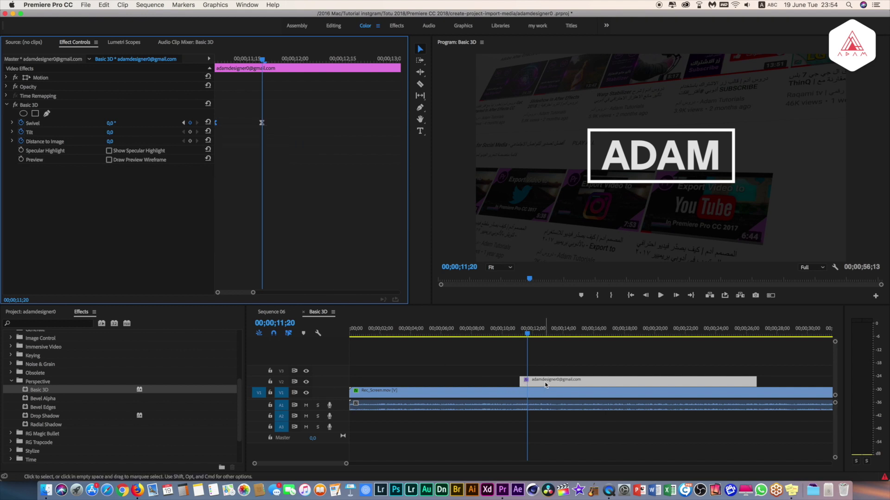
drag(545, 386, 546, 373)
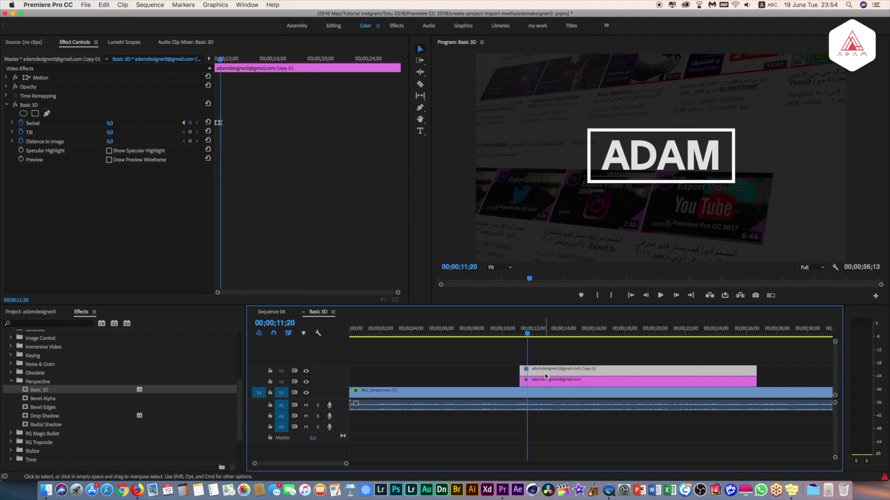
On the V3 copy, remove the Swivel animation and keyframe Tilt from 90° to 0° at 11;20.
click(21, 124)
click(512, 261)
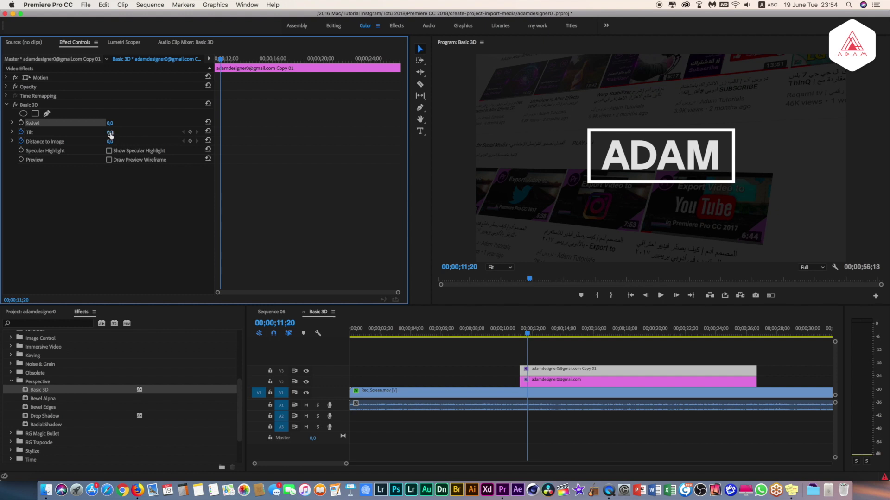
click(190, 132)
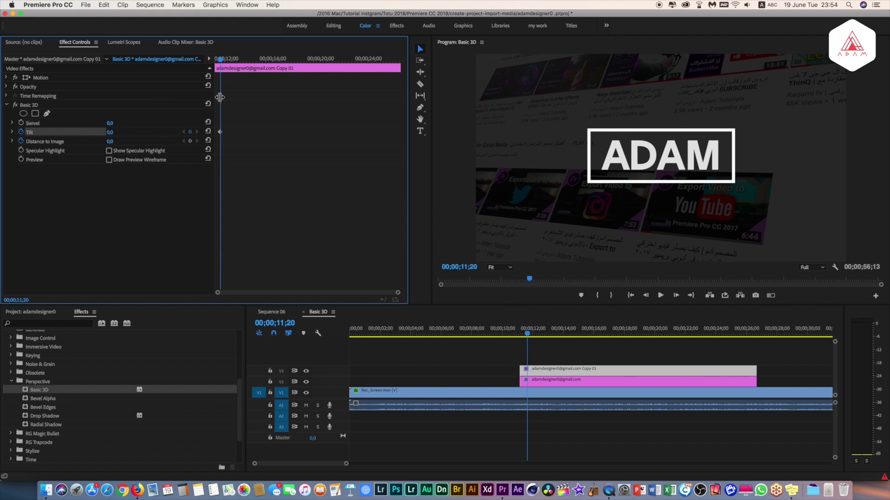
drag(222, 60, 216, 60)
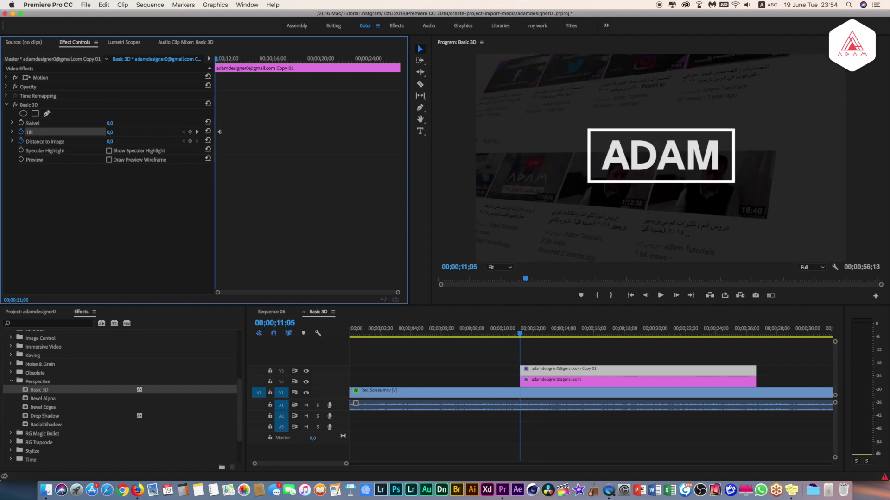
click(111, 132)
key(Return)
mouse_move(218, 59)
mouse_down()
mouse_move(210, 58)
mouse_move(221, 59)
mouse_up()
text(6)
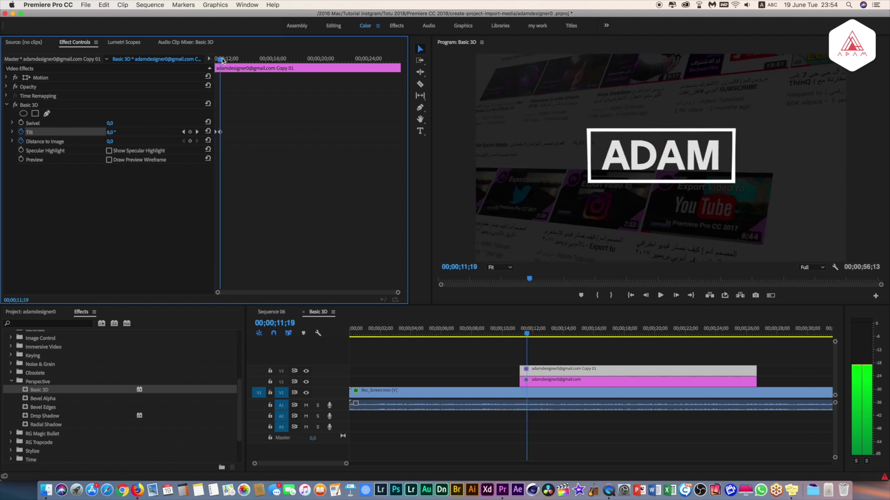
Apply Ease In and Ease Out to both Tilt keyframes.
right_click(218, 134)
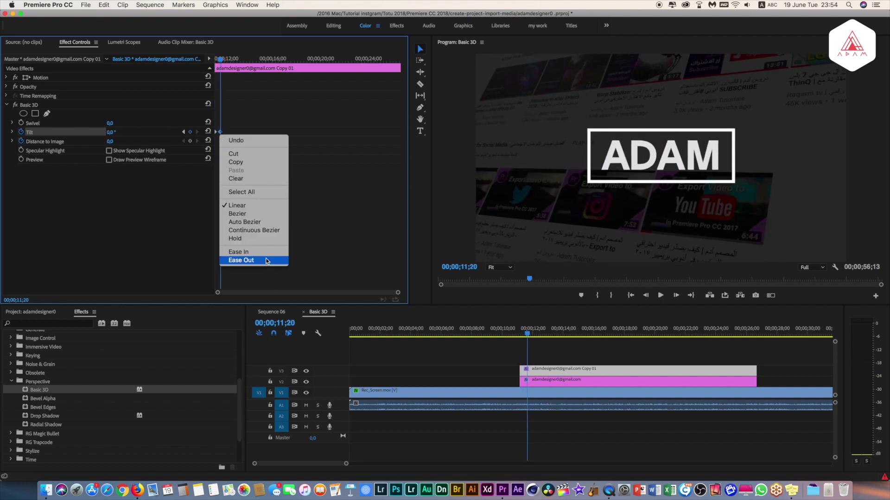
click(267, 253)
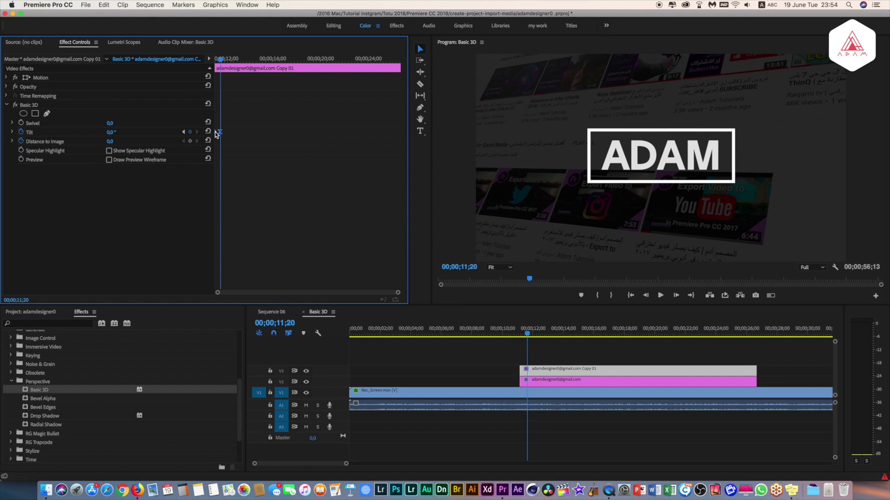
right_click(216, 132)
click(241, 262)
Duplicate the title to V4, replacing its Tilt animation with Swivel from -90° to 0°.
drag(545, 374, 545, 363)
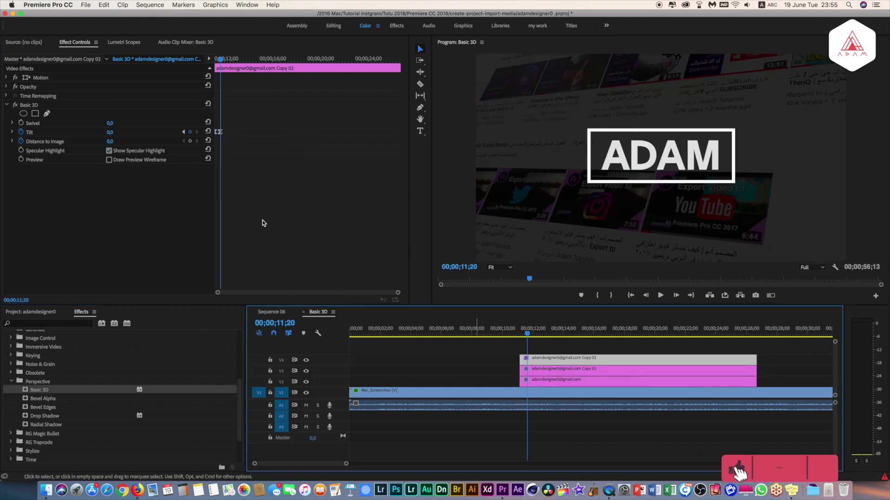
click(21, 132)
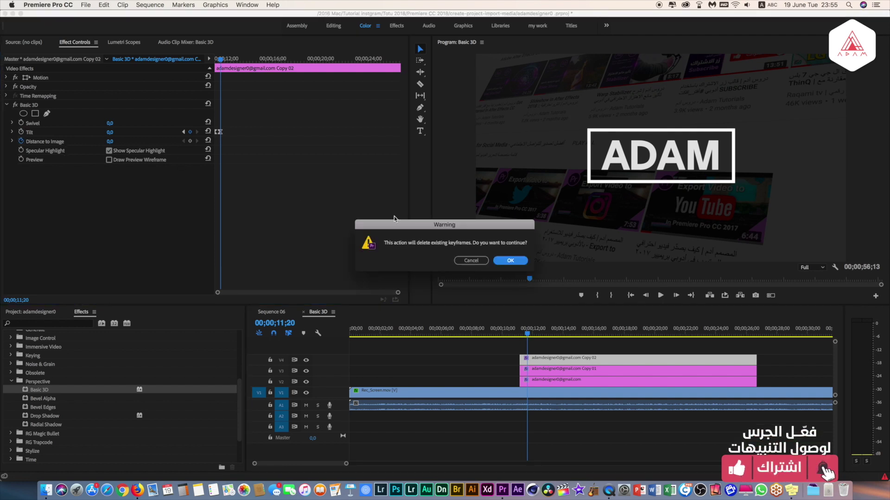
key(Return)
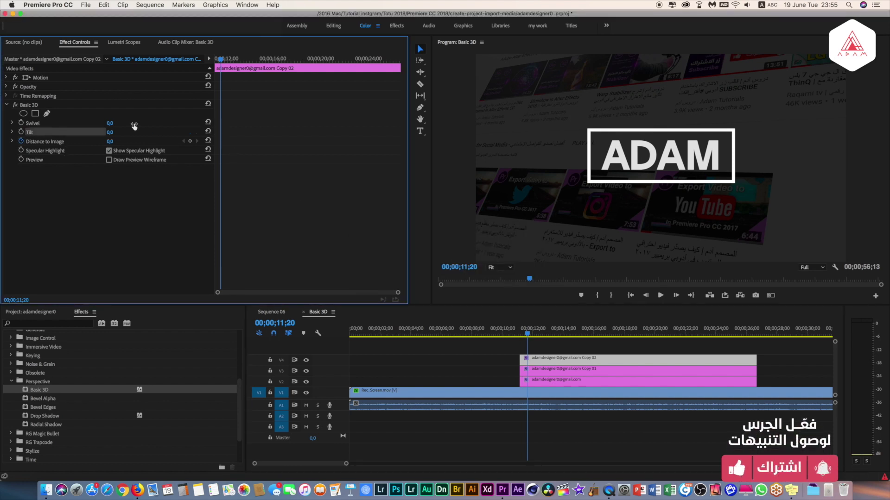
click(21, 123)
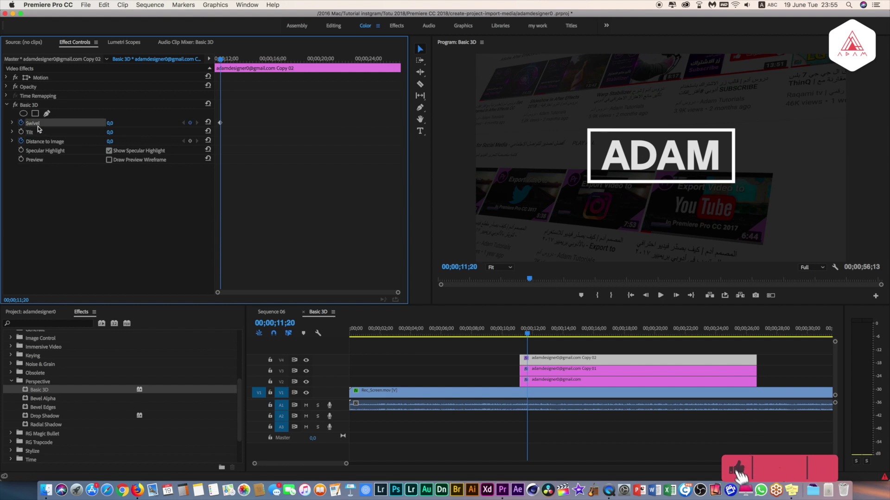
drag(219, 59, 215, 59)
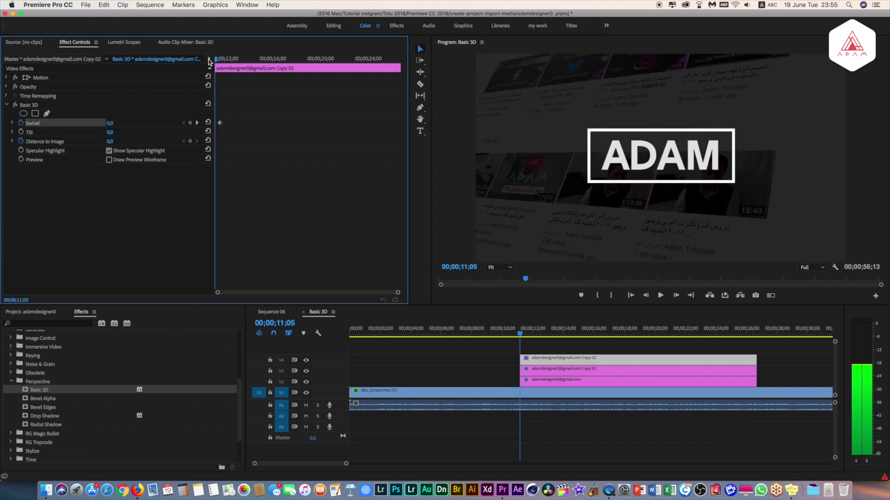
click(109, 124)
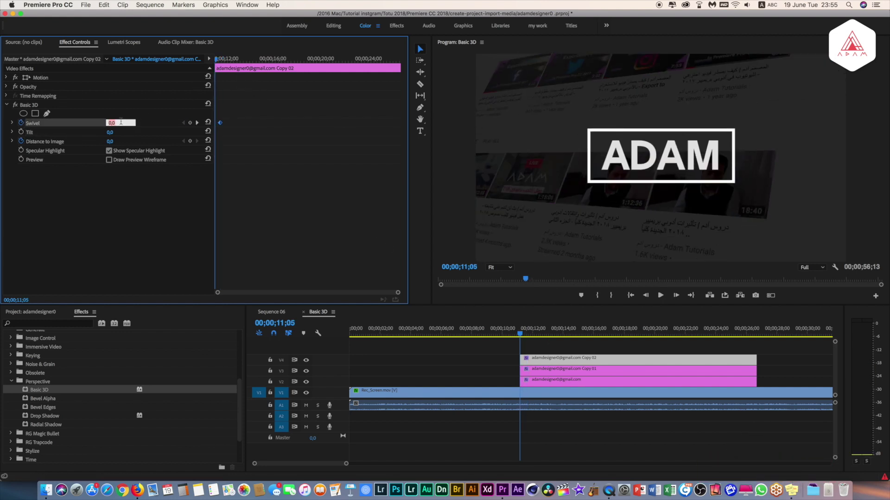
text(-90)
key(Return)
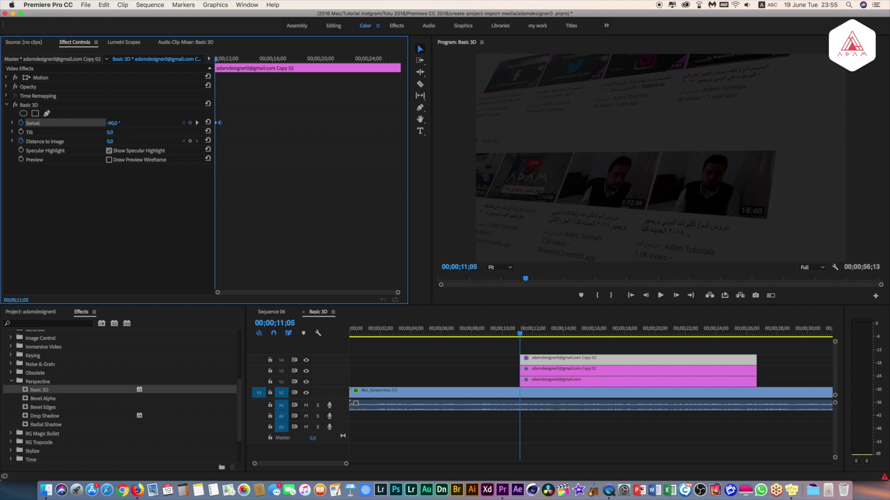
Apply Ease In and Ease Out to the Copy 02 Swivel keyframes.
right_click(221, 124)
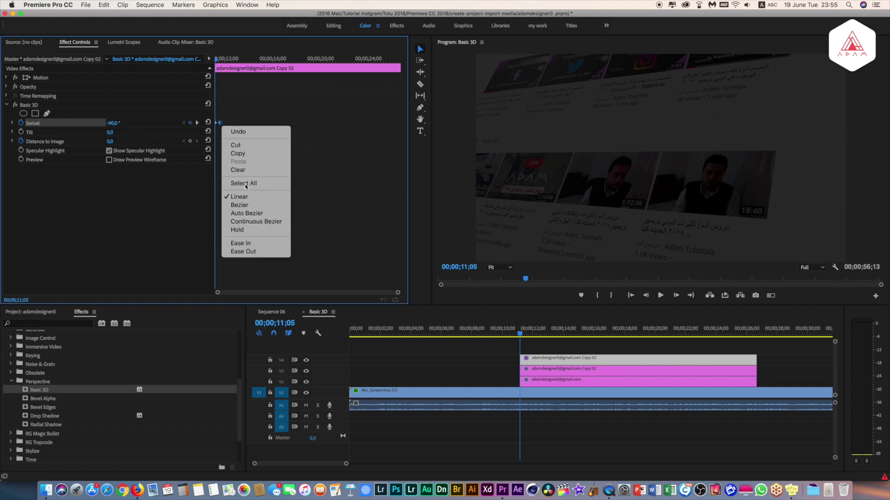
click(255, 244)
right_click(217, 123)
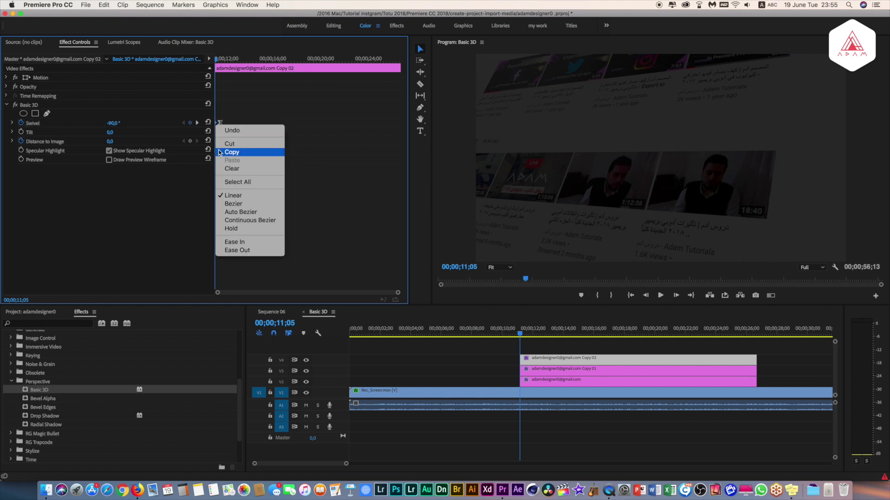
click(239, 252)
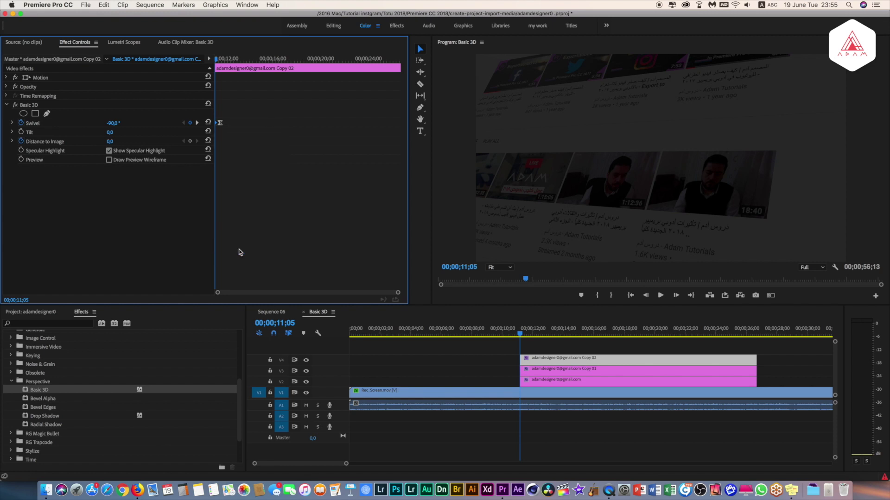
mouse_move(520, 334)
mouse_down()
mouse_move(535, 358)
mouse_move(521, 335)
mouse_up()
Shift the V4 Copy 02 clip one frame later, scrub to 11;15, and select the V2 title.
click(523, 335)
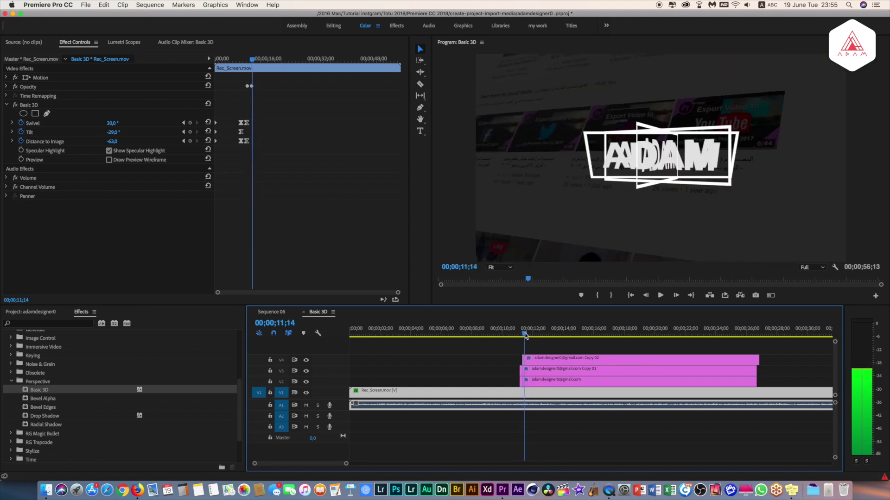
drag(522, 335, 524, 335)
click(530, 380)
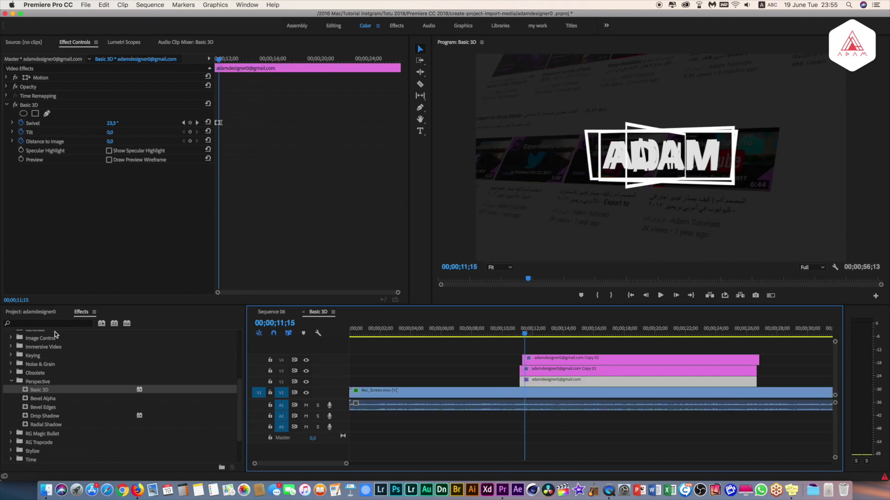
Apply the Color Balance (RGB) effect, found by searching 'rgb', to the Copy 01 clip on V3.
click(40, 323)
text(rgb)
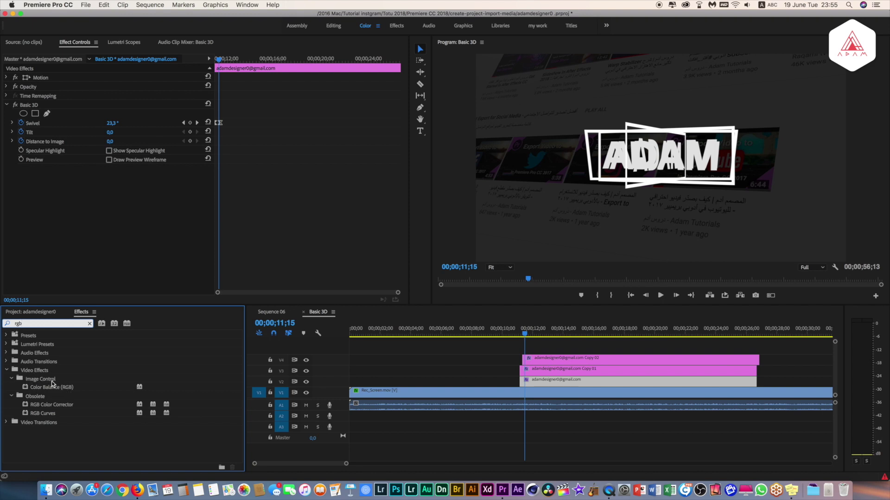
drag(46, 388, 526, 370)
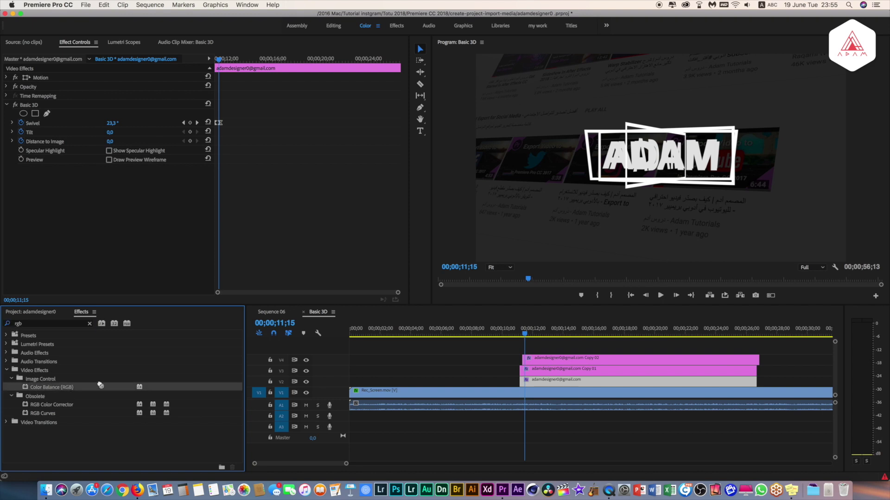
Preview the coloured glitch from 11;03 toward 12;00, then zoom the timeline in around 12;00.
drag(524, 334, 521, 334)
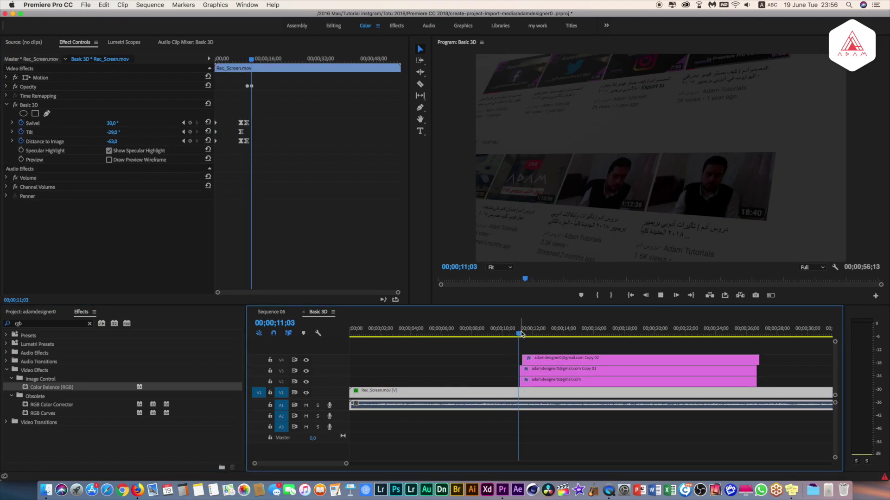
key(space)
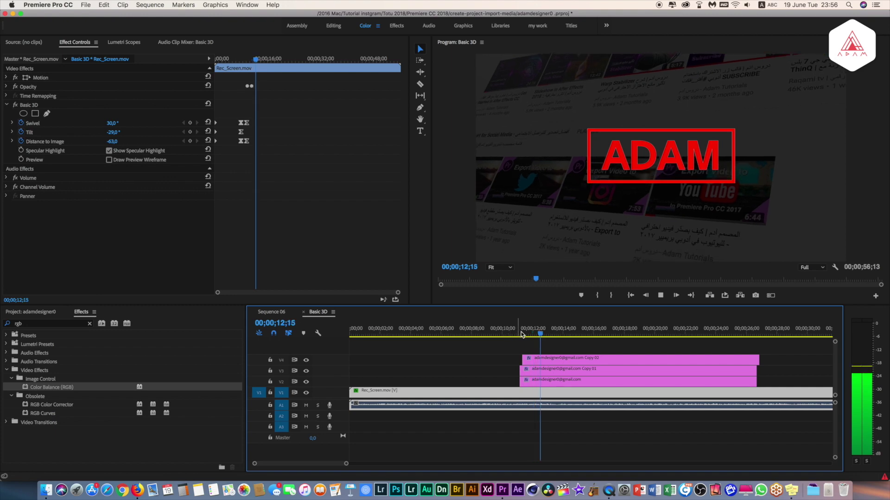
drag(522, 334, 529, 333)
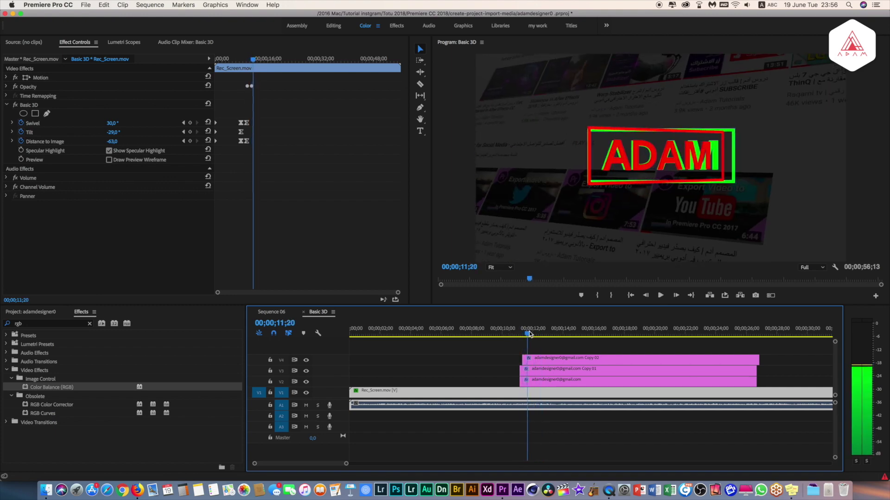
drag(530, 333, 533, 334)
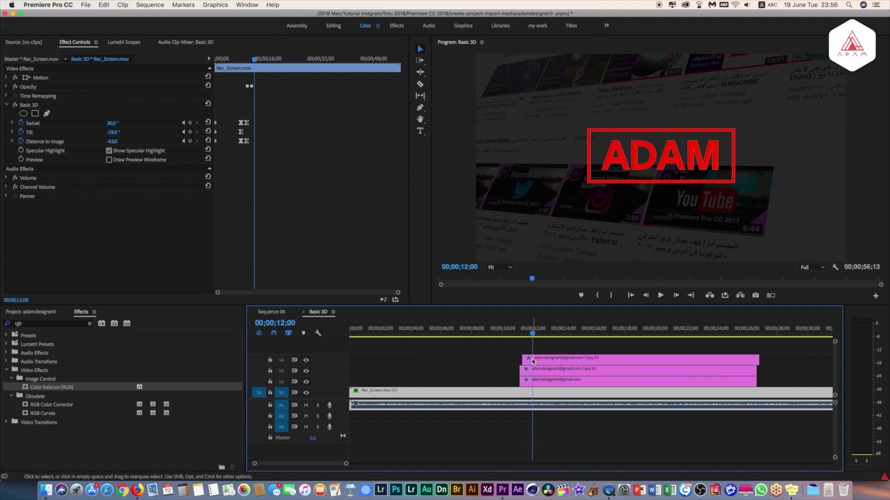
key(=)
key(=)
key(=)
key(super+shift+a)
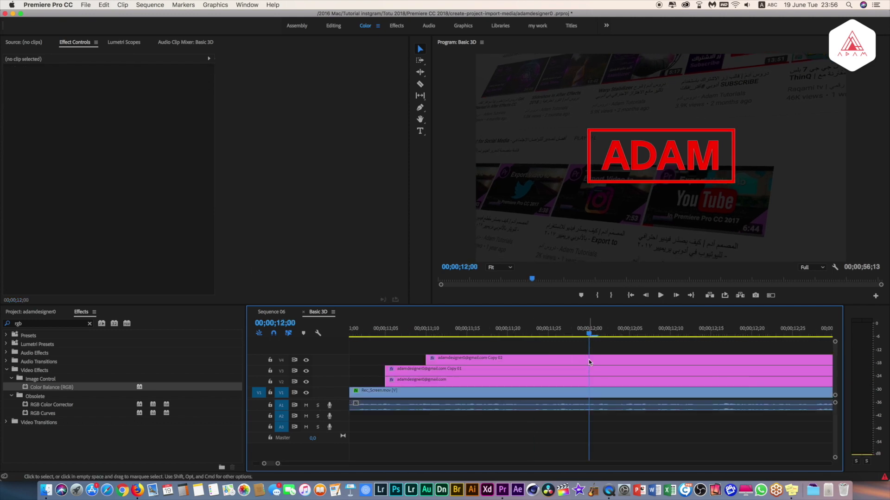
Razor the V2, V3 and V4 title clips at 12;00 and delete the copies after the cut.
key(c)
click(589, 358)
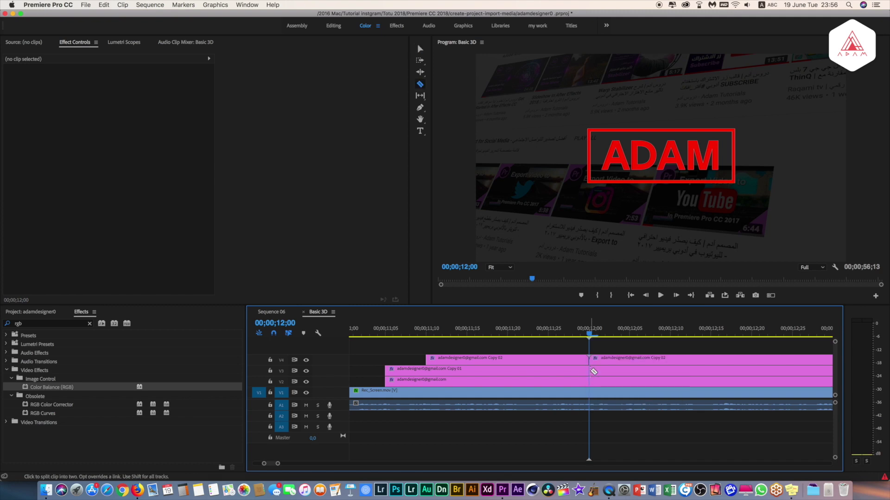
click(589, 369)
click(589, 379)
key(v)
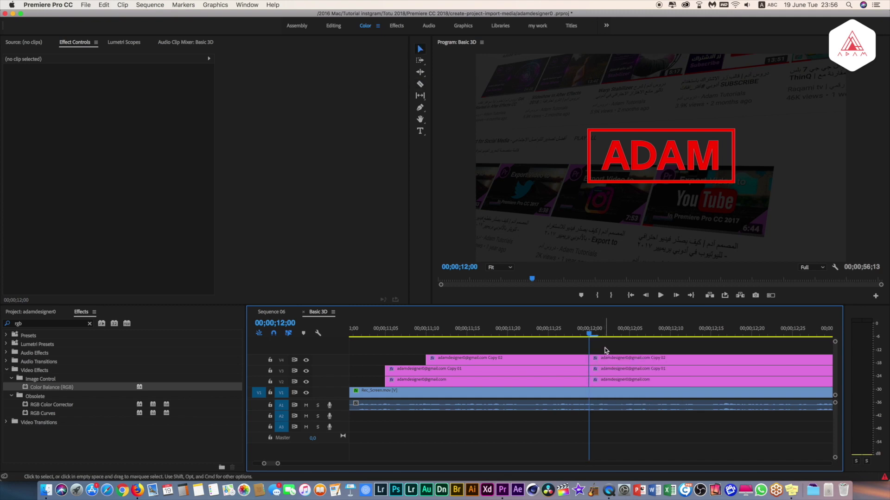
drag(605, 348, 619, 373)
key(Delete)
Remove Color Balance (RGB) from the remaining V2 title after 12;00, then select the three clips before it.
click(620, 379)
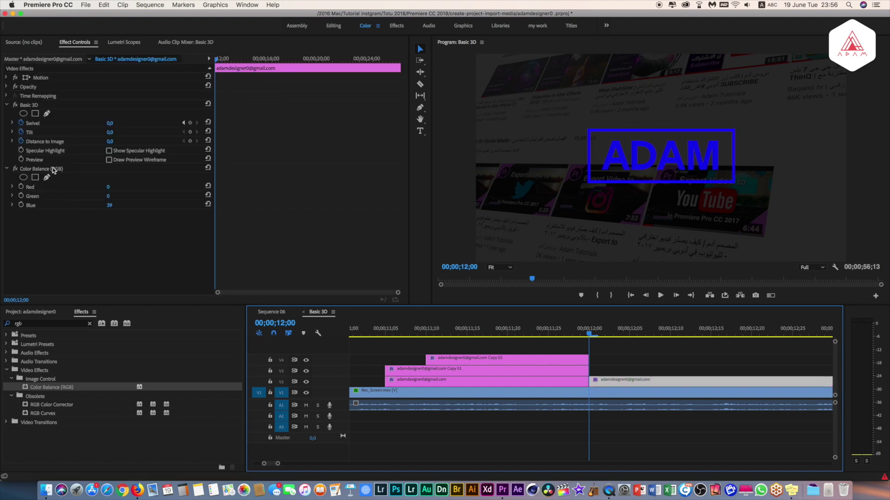
click(54, 169)
key(Delete)
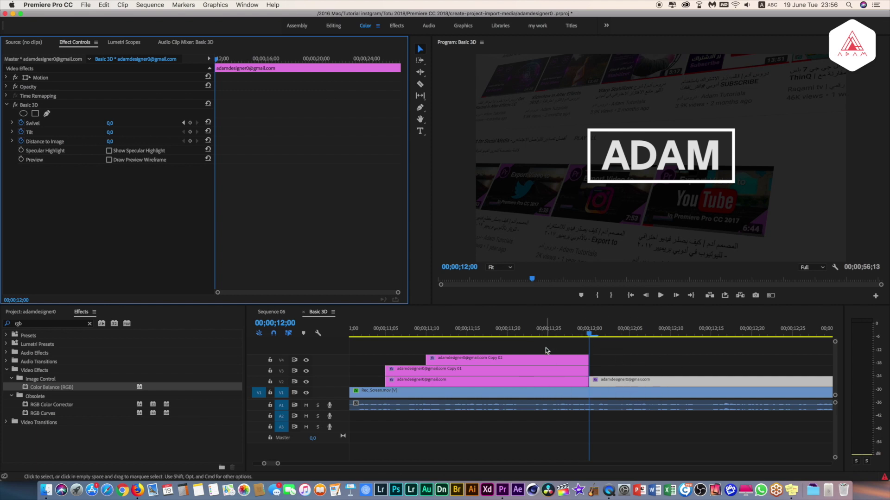
drag(546, 348, 506, 385)
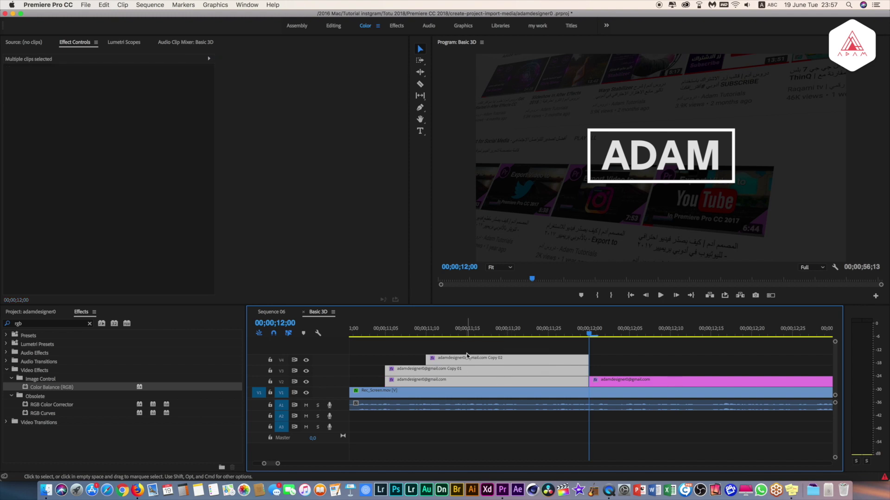
Delay the Copy 01 clip's start by two frames and nest the three pre-12;00 titles as Nested Sequence 13.
click(393, 370)
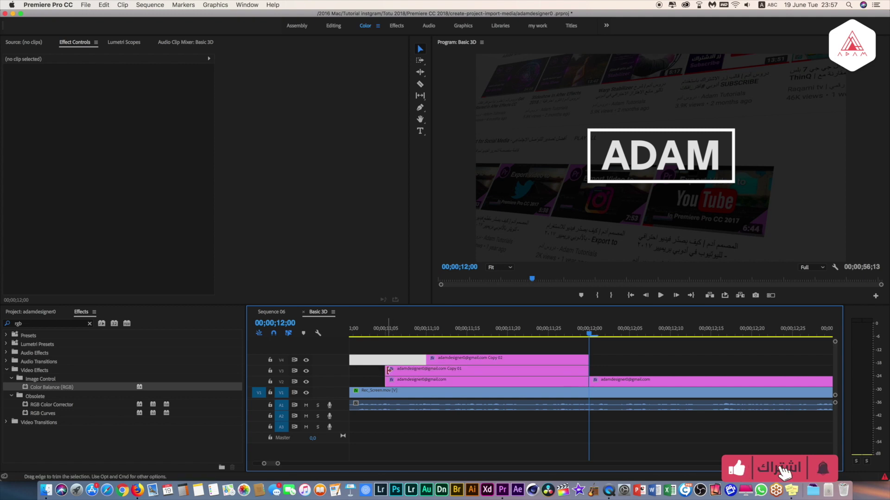
drag(389, 370, 409, 370)
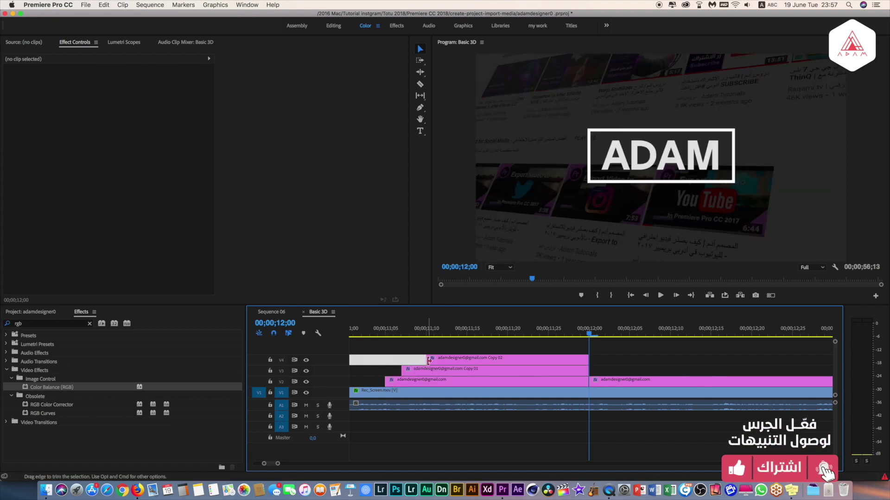
mouse_move(375, 337)
mouse_down()
mouse_move(459, 337)
mouse_move(464, 386)
mouse_up()
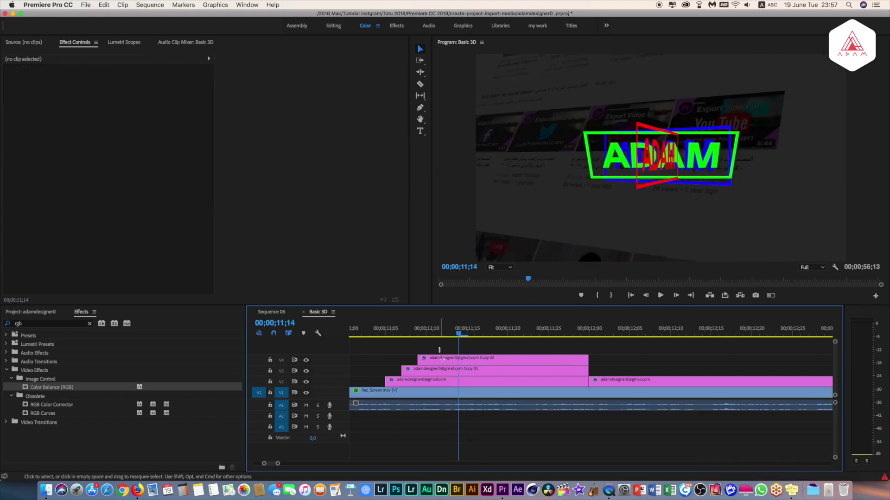
right_click(467, 384)
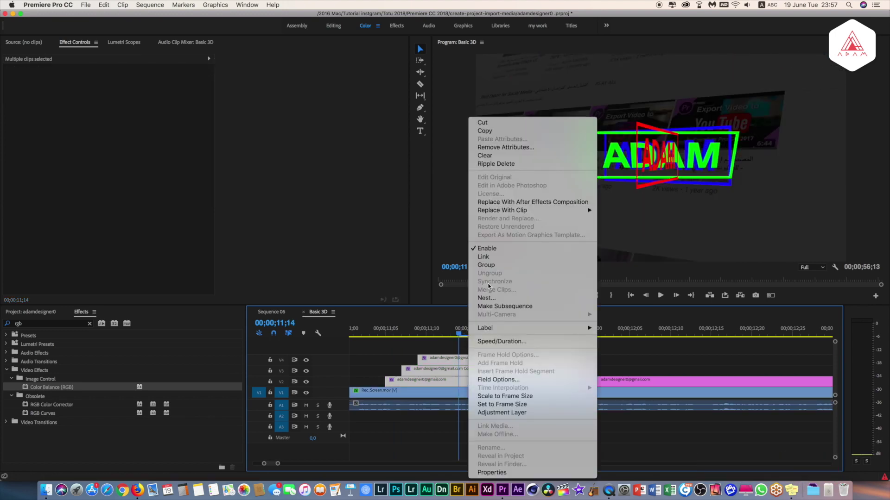
click(492, 298)
key(Return)
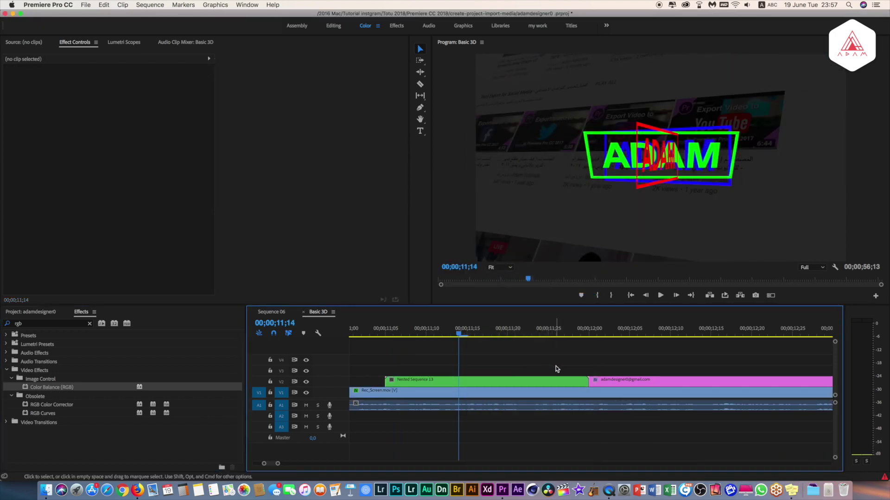
Add a Cross Dissolve at the end of Nested Sequence 13 at 12;00 and preview from 06;17.
click(590, 336)
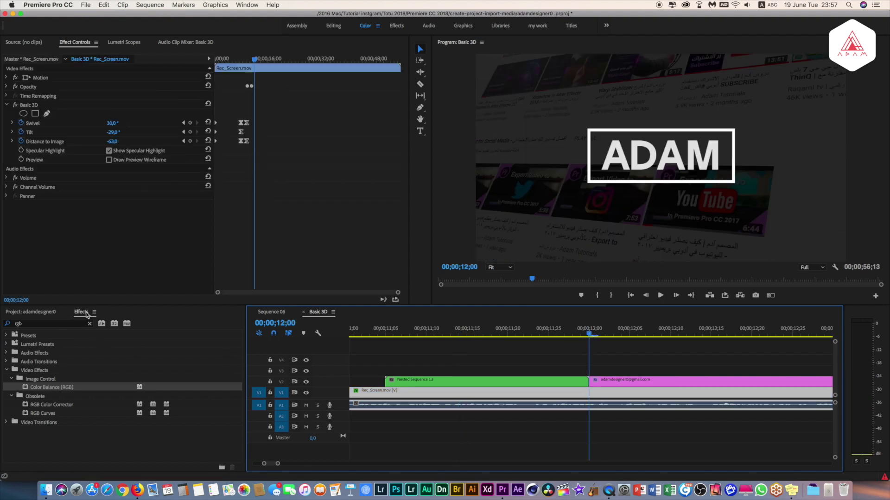
click(89, 324)
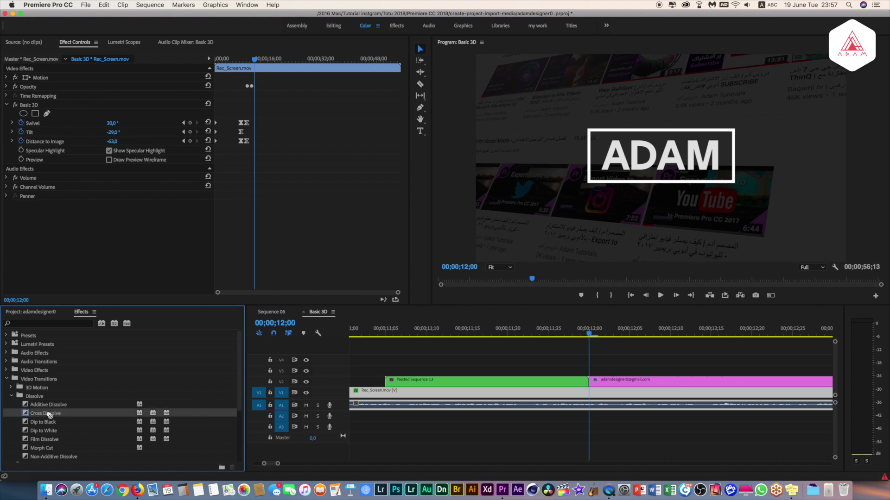
drag(595, 383, 583, 384)
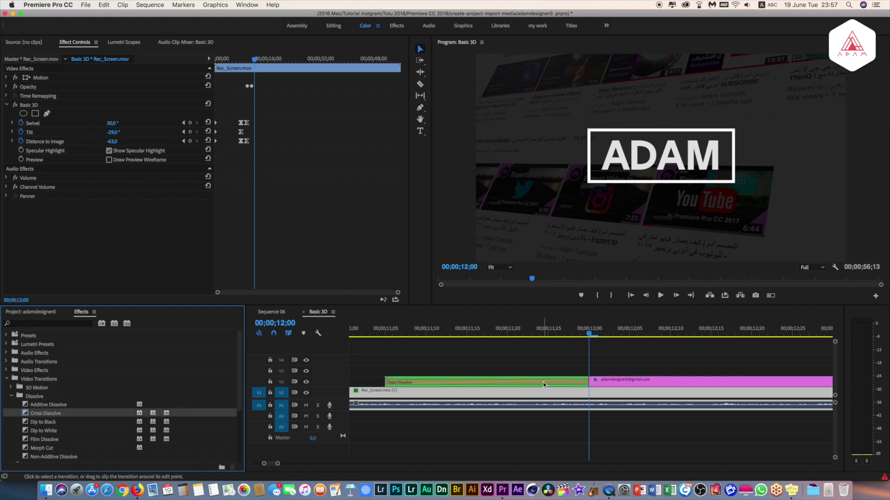
key(backslash)
click(389, 332)
key(space)
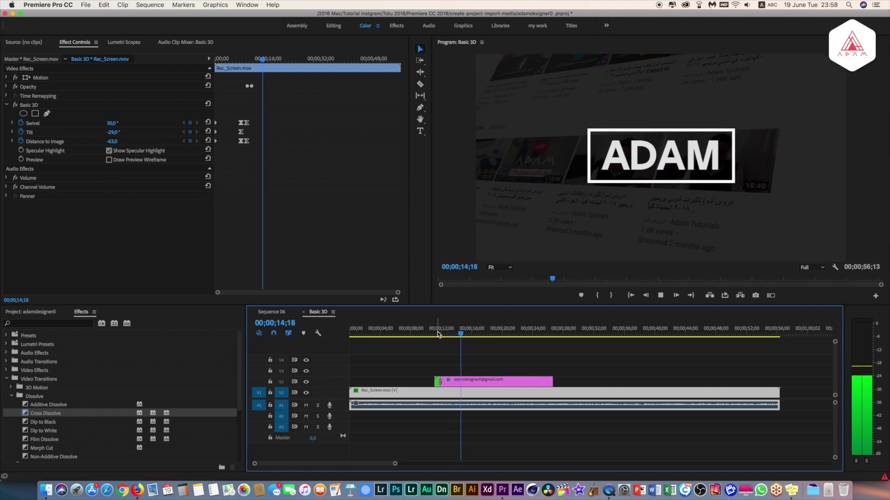
click(434, 335)
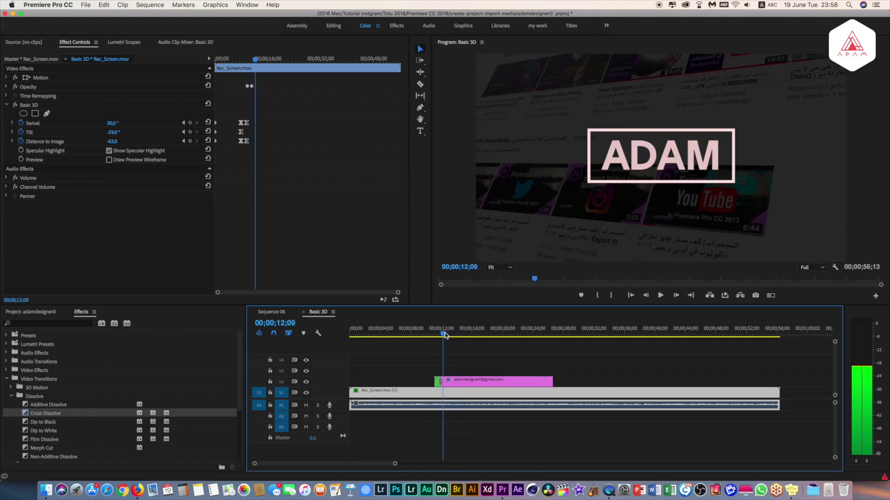
click(468, 356)
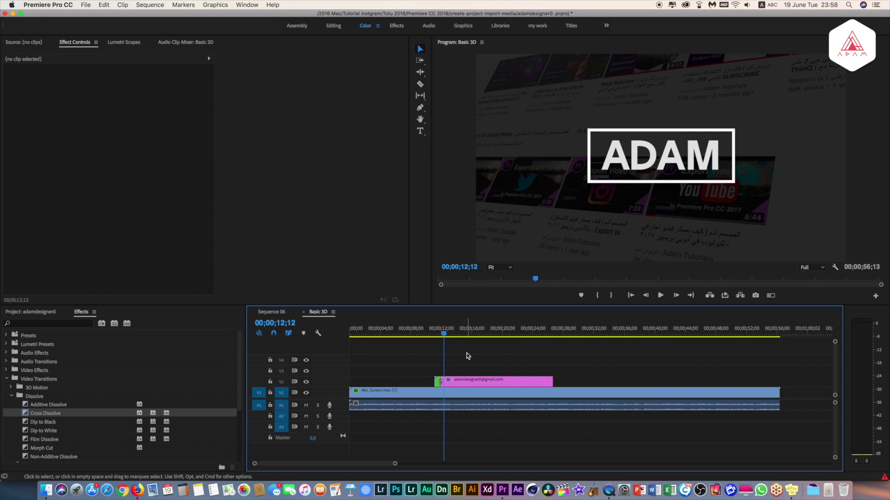